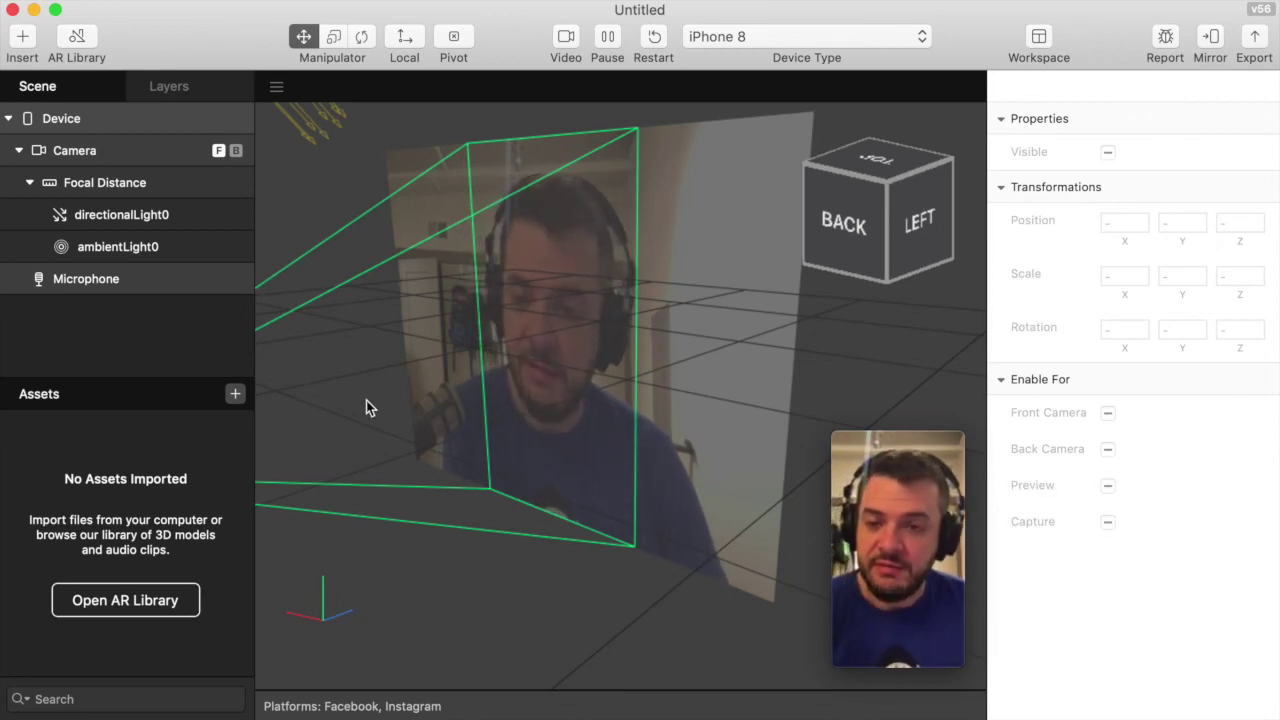
Insert a canvas under Focal Distance in the scene.
{"action": "left_click", "coordinate": [130, 283]}
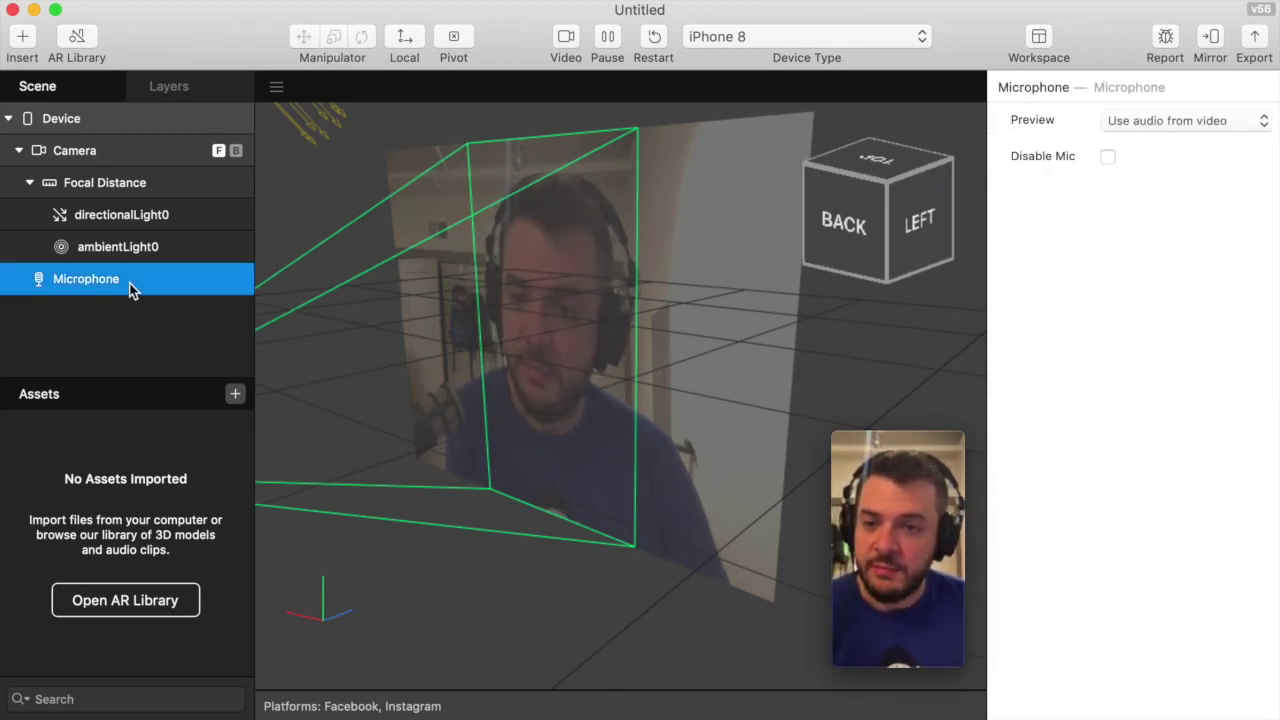
{"action": "left_click", "coordinate": [103, 193]}
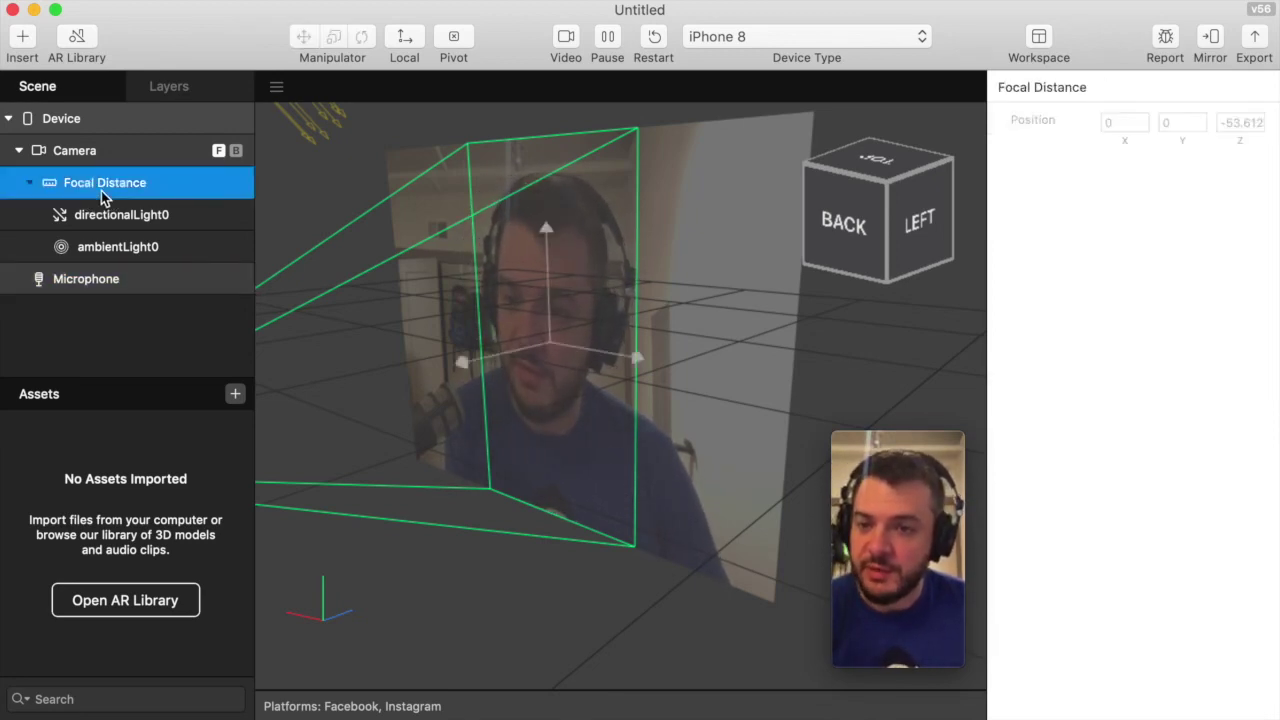
{"action": "left_click", "coordinate": [20, 37]}
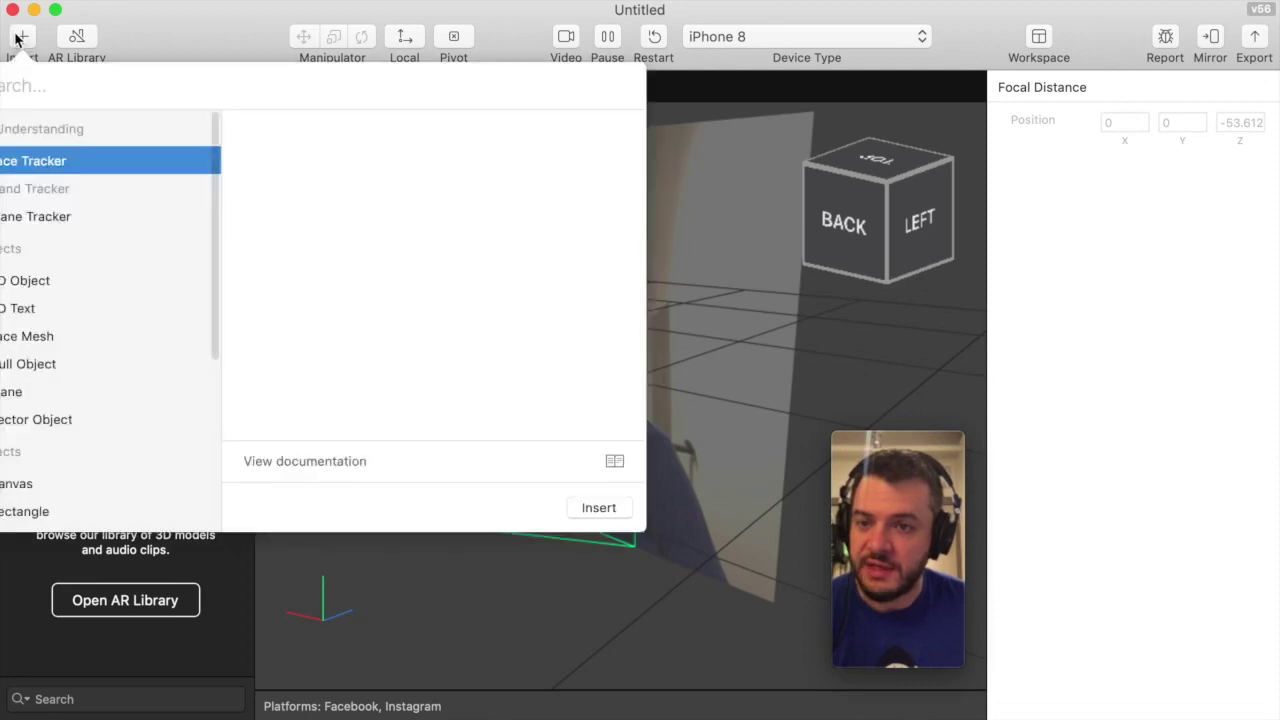
{"action": "left_click", "coordinate": [180, 24]}
{"action": "right_click", "coordinate": [110, 183]}
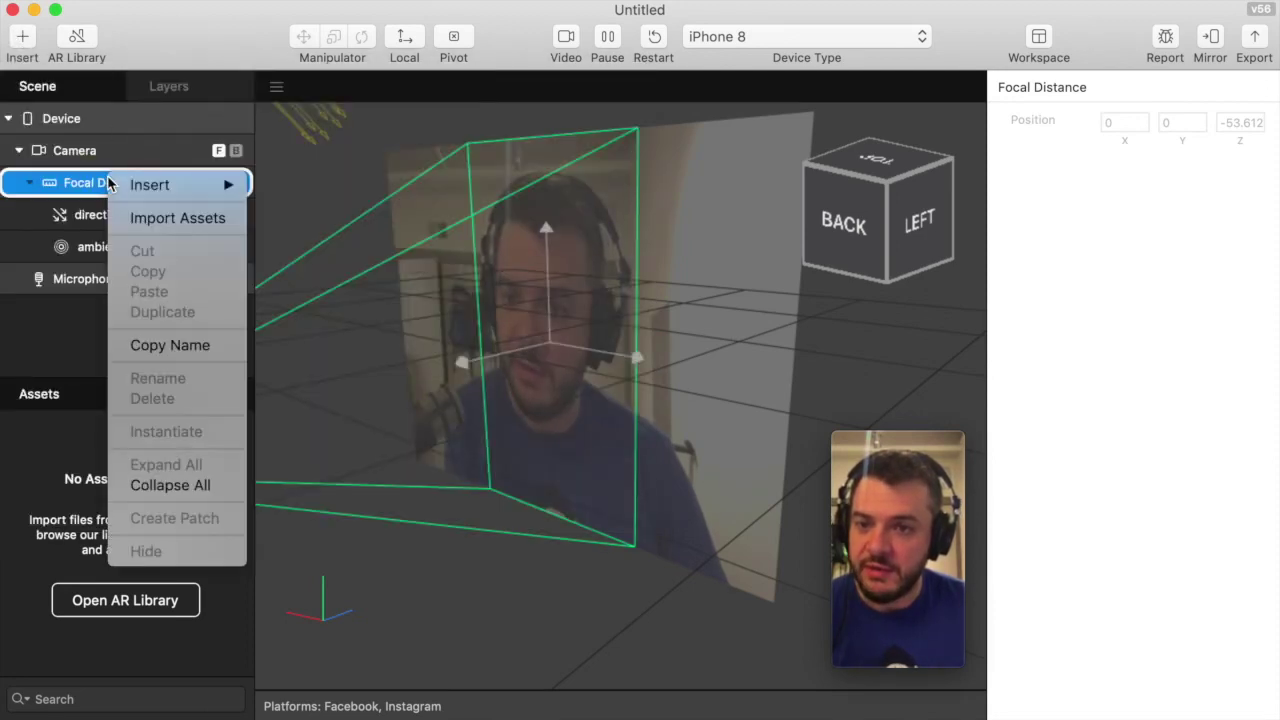
{"action": "mouse_move", "coordinate": [152, 190]}
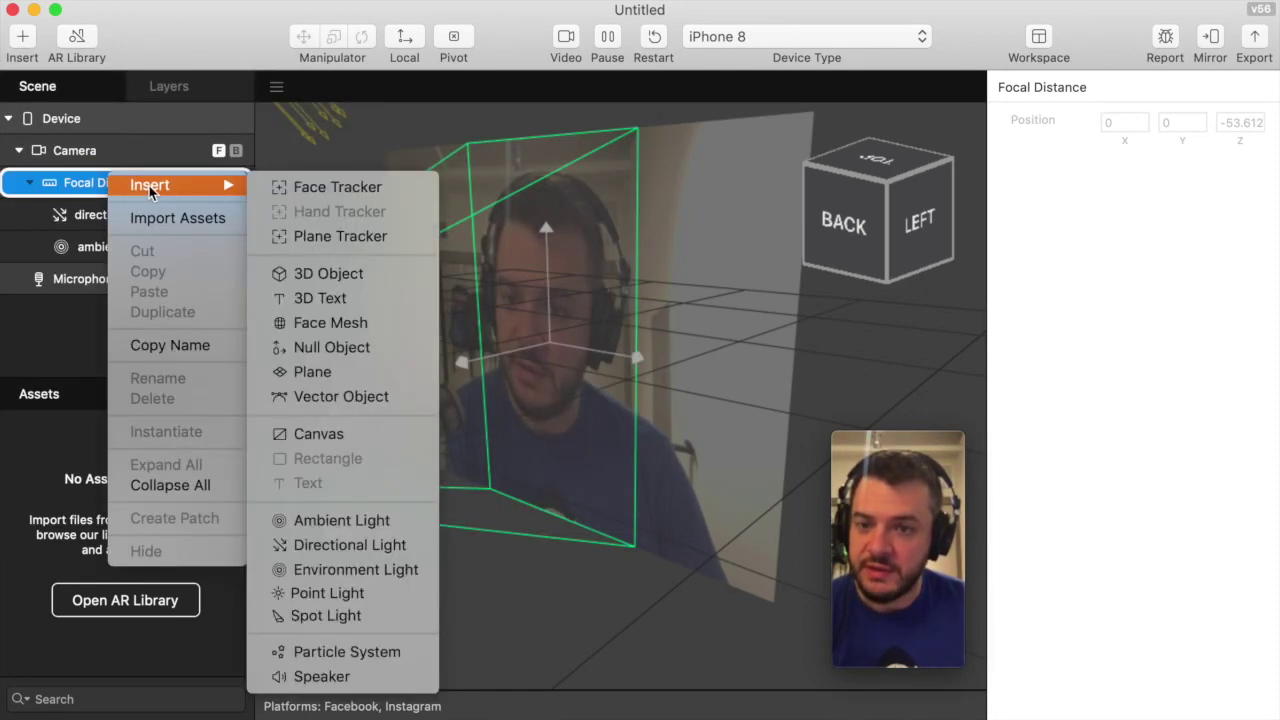
{"action": "left_click", "coordinate": [310, 435]}
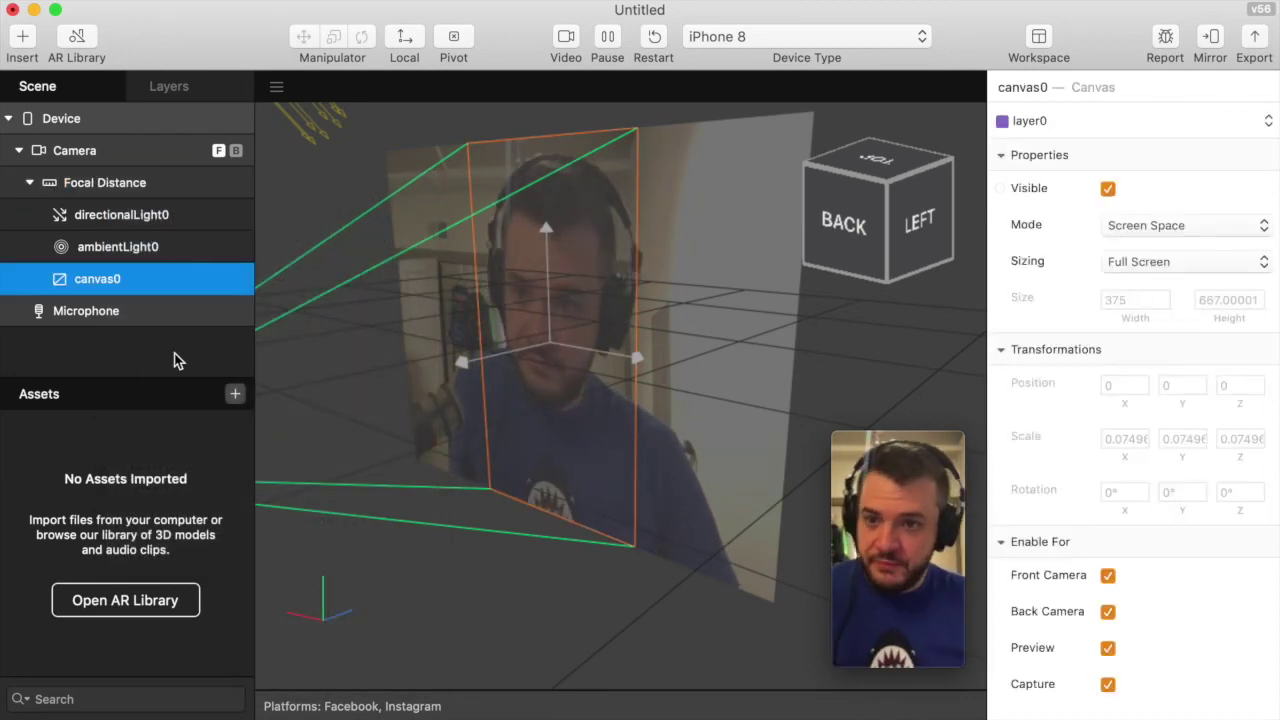
Add a rectangle inside canvas0 and make it fill the parent canvas.
{"action": "right_click", "coordinate": [166, 280]}
{"action": "mouse_move", "coordinate": [242, 289]}
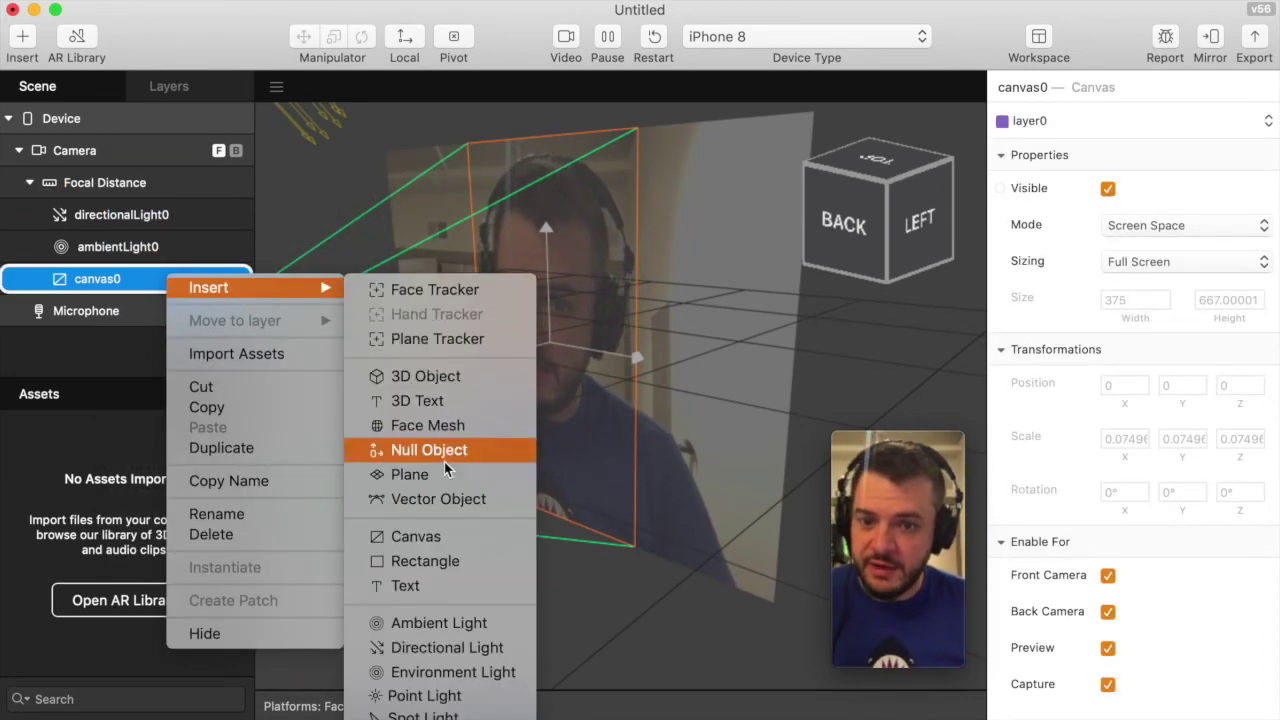
{"action": "left_click", "coordinate": [434, 558]}
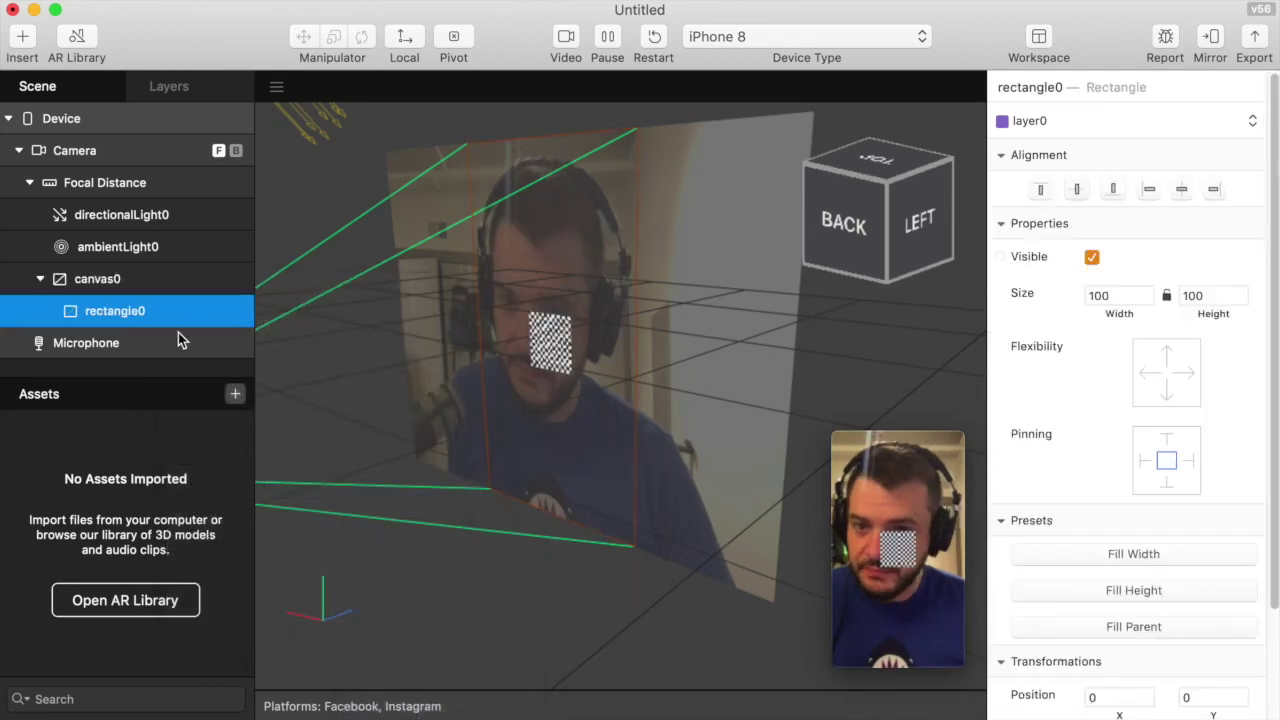
{"action": "left_click", "coordinate": [1143, 626]}
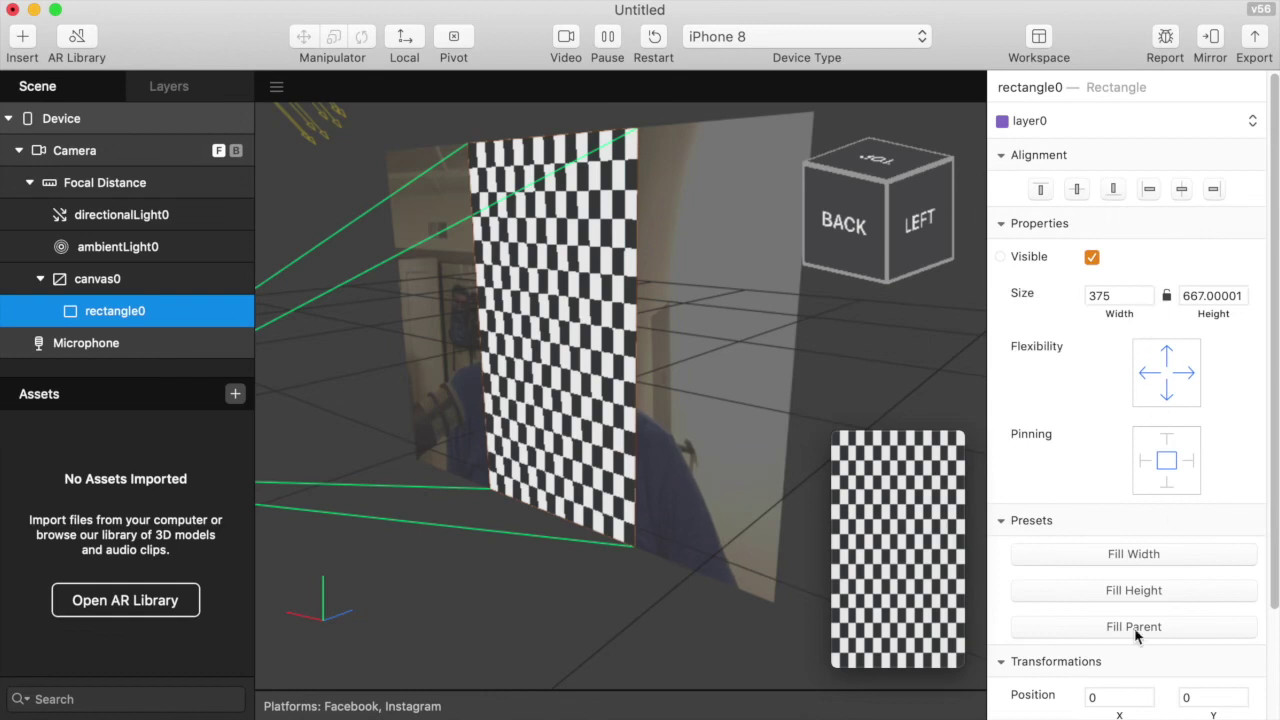
{"action": "scroll", "coordinate": [1077, 604], "scroll_direction": "down", "scroll_amount": 3}
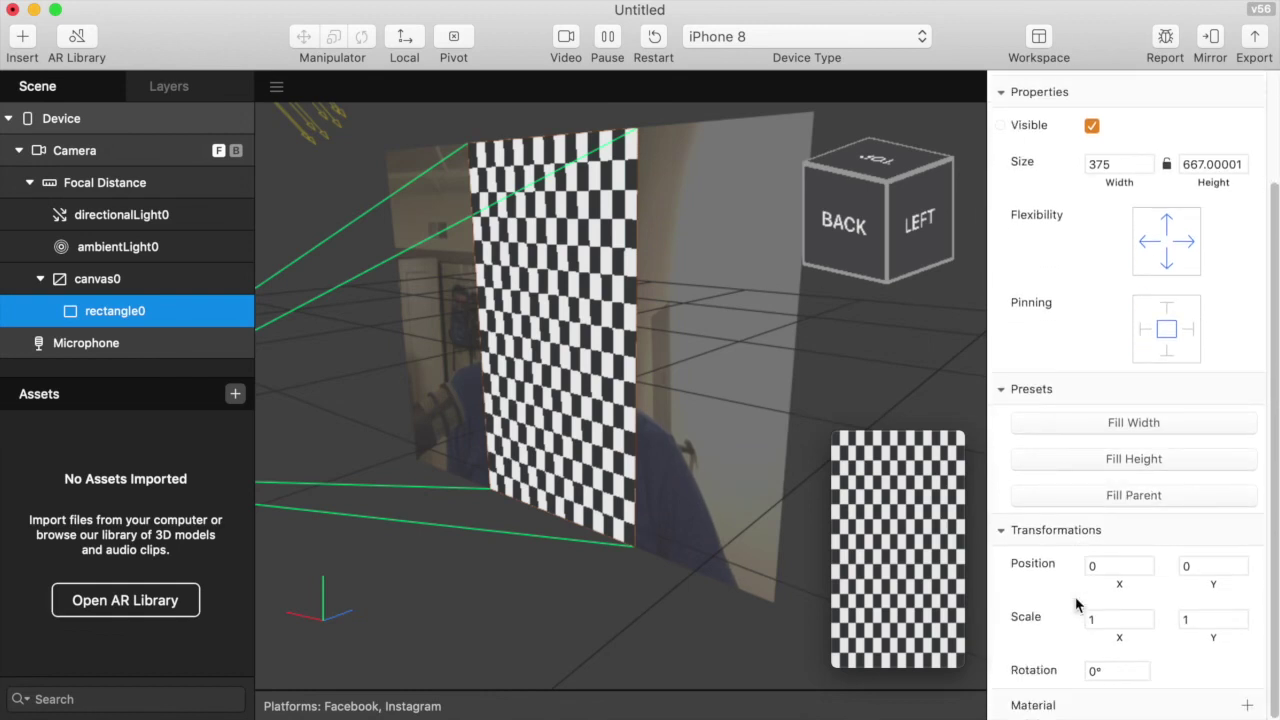
Give the rectangle a new material and open defaultMaterial0's properties.
{"action": "left_click", "coordinate": [1245, 705]}
{"action": "scroll", "coordinate": [1062, 710], "scroll_direction": "down", "scroll_amount": 1}
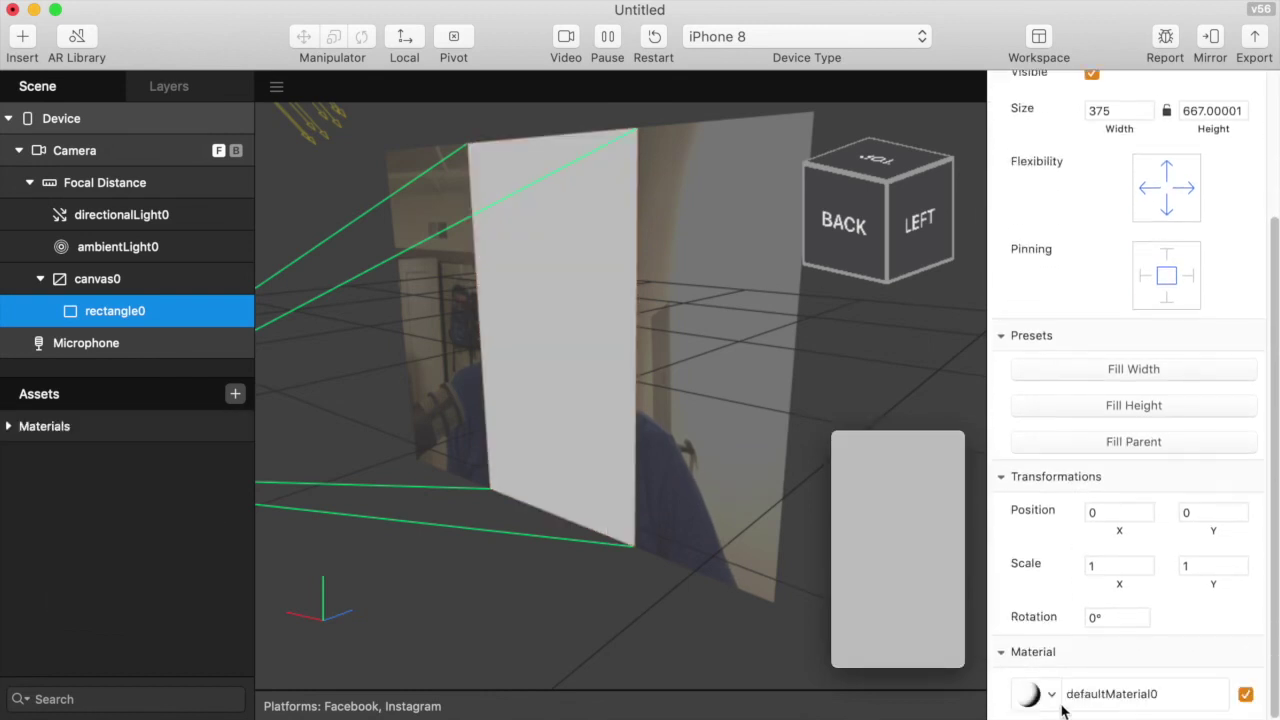
{"action": "left_click", "coordinate": [22, 430]}
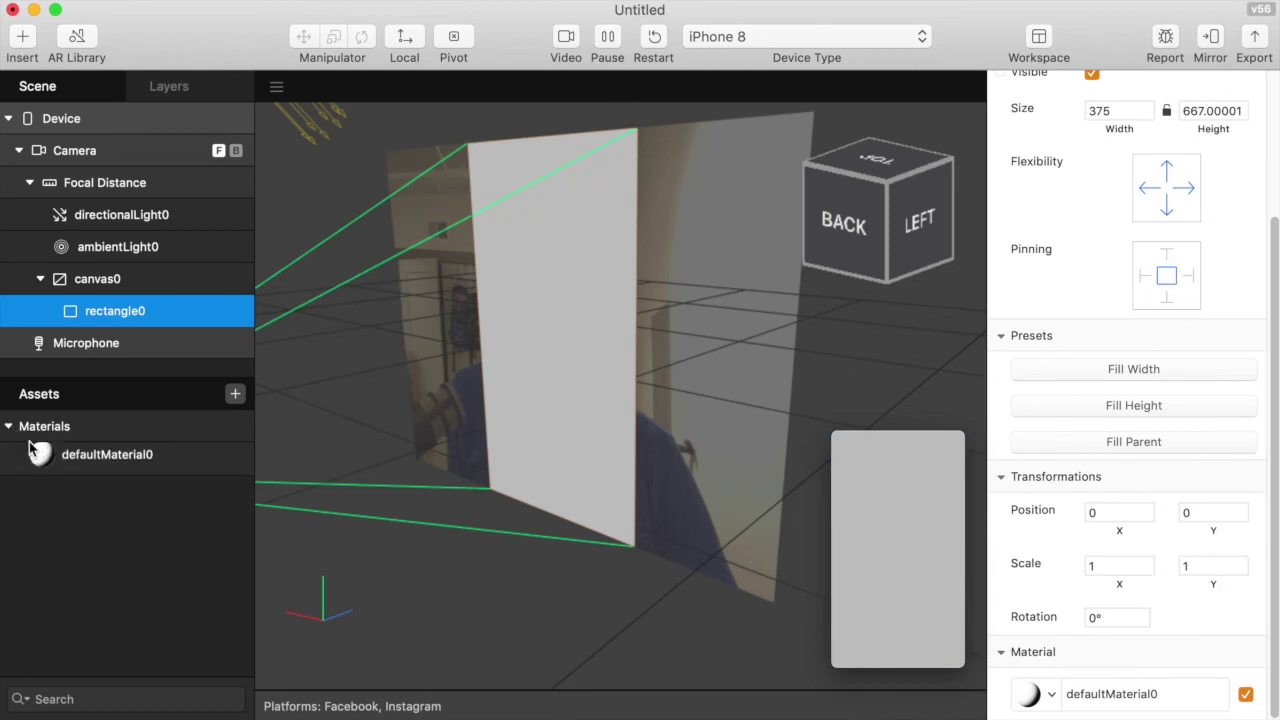
{"action": "left_click", "coordinate": [55, 462]}
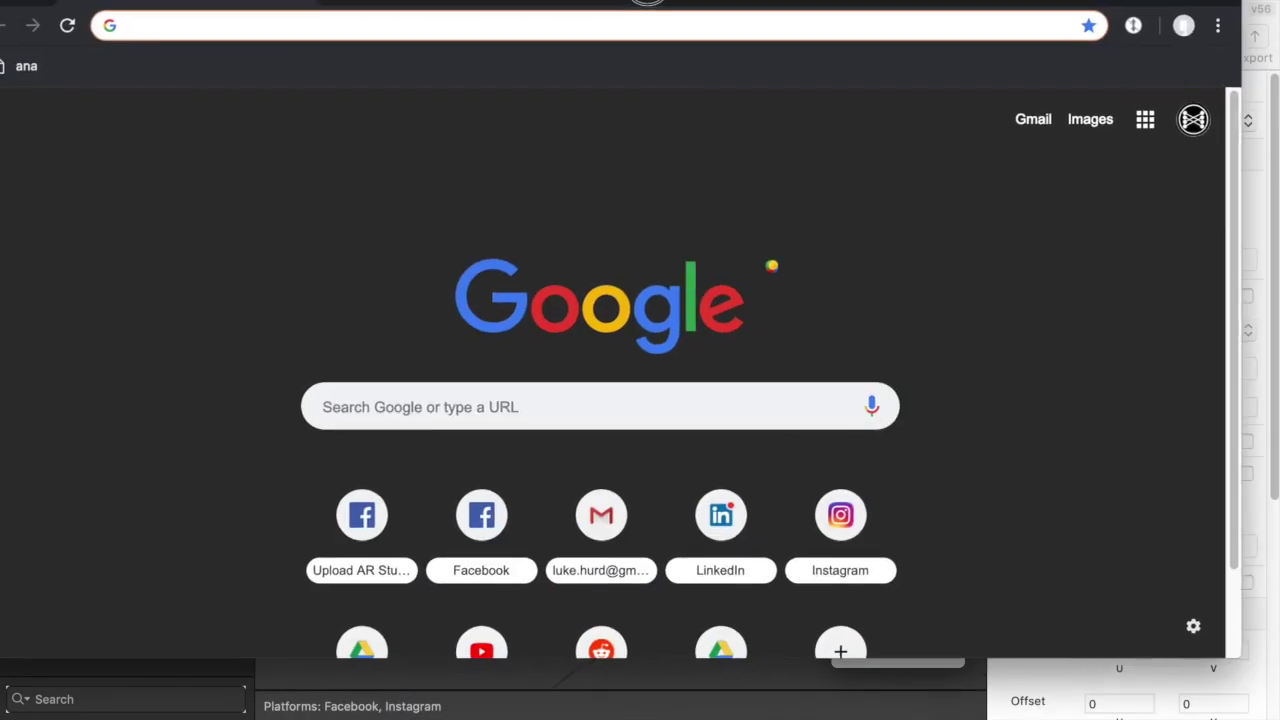
{"action": "left_click_drag", "start_coordinate": [661, 0], "coordinate": [692, 36]}
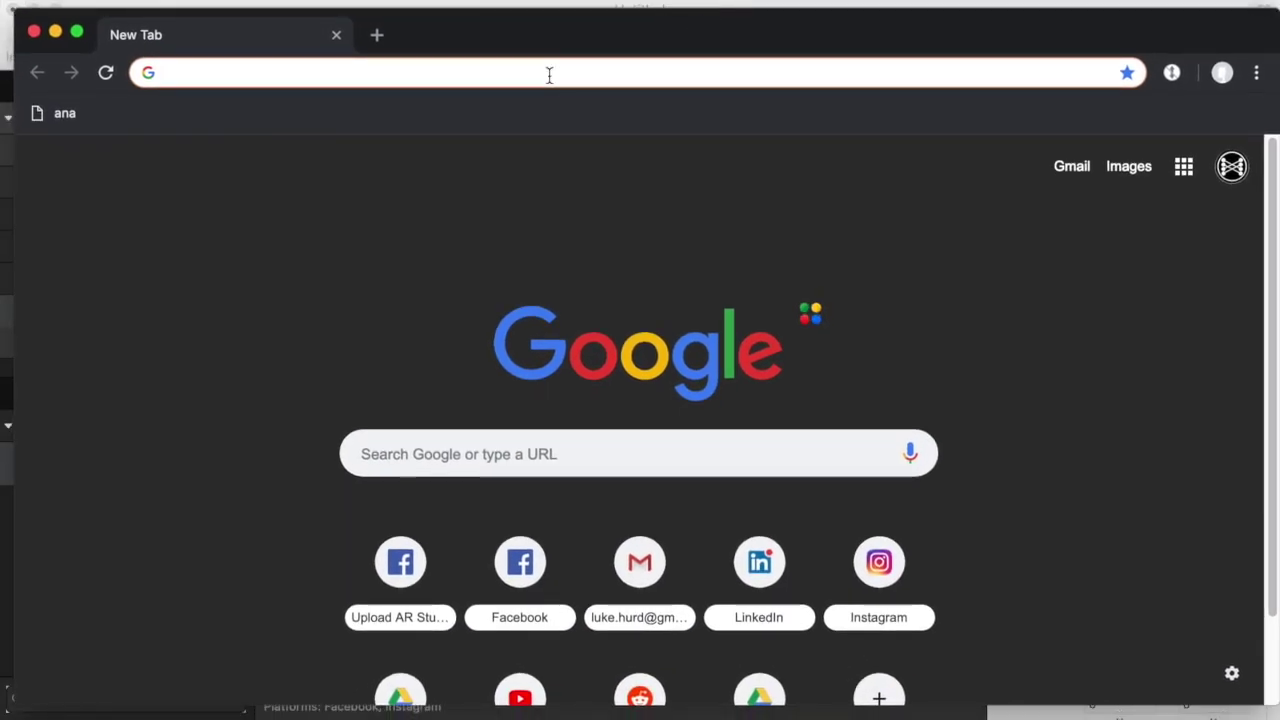
Search Google for 'trippy gif' and switch to image results.
{"action": "type", "text": "trippy giof"}
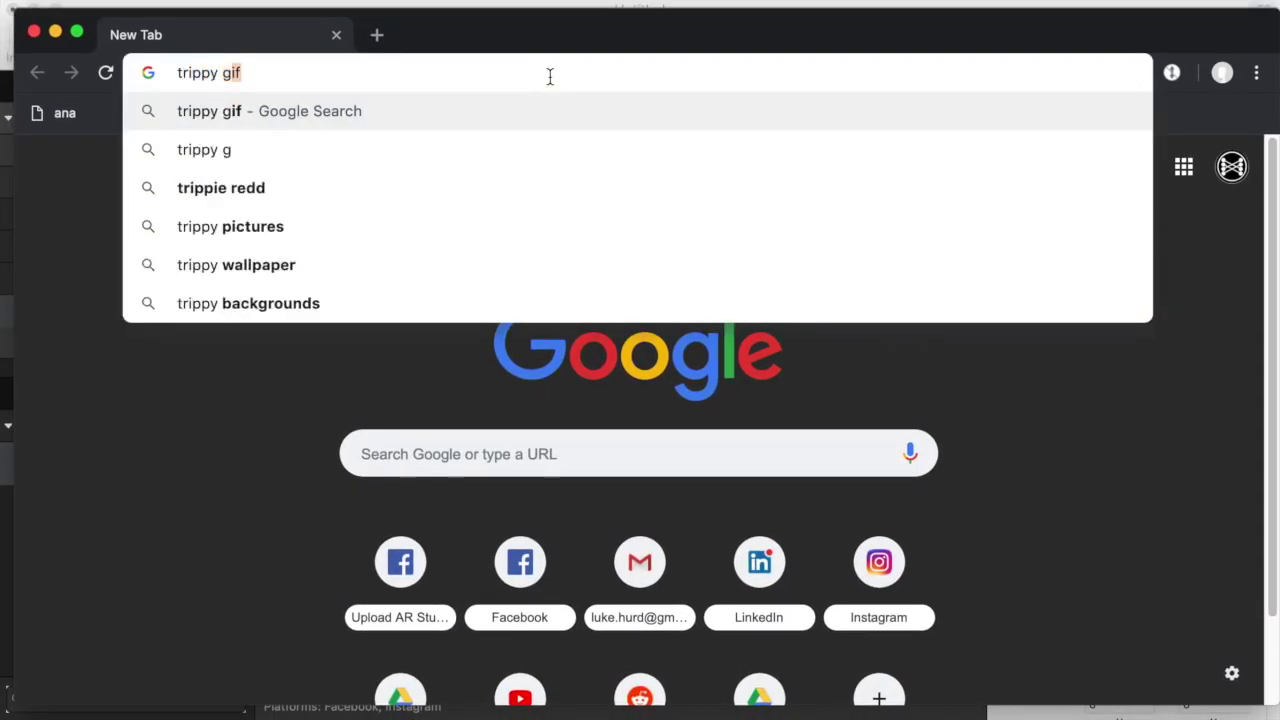
{"action": "key", "text": "Return"}
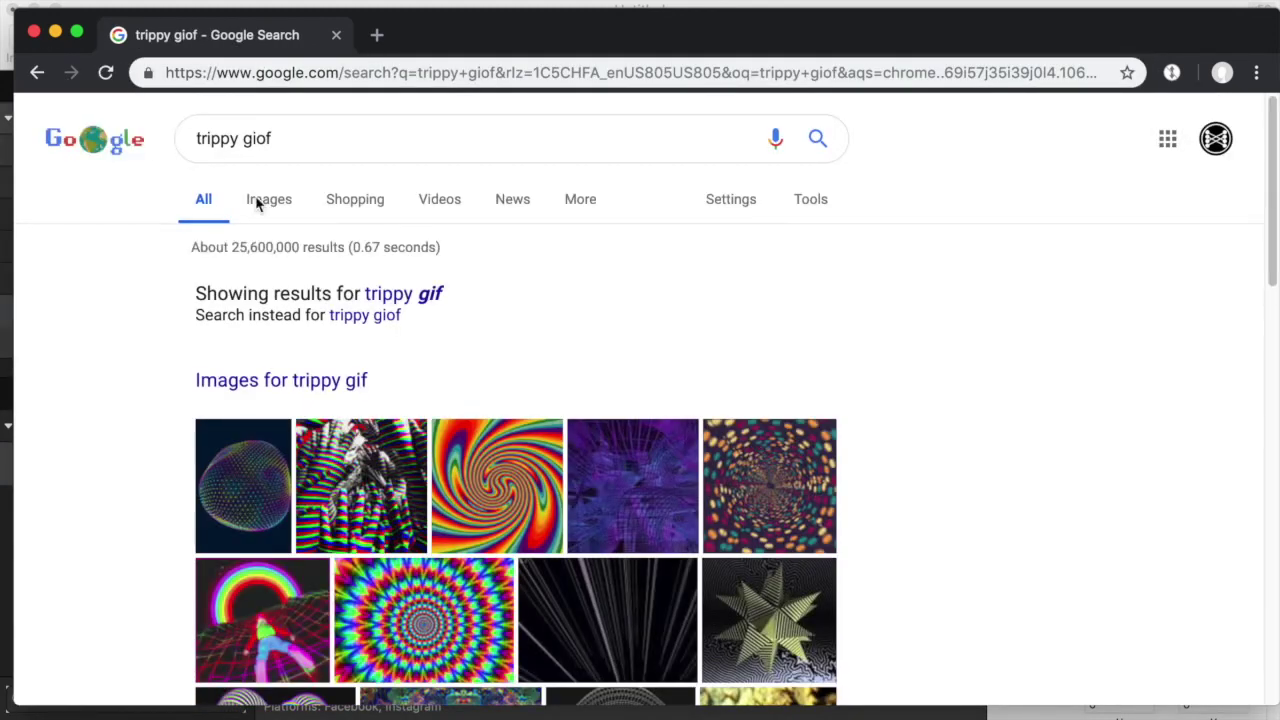
{"action": "left_click", "coordinate": [386, 292]}
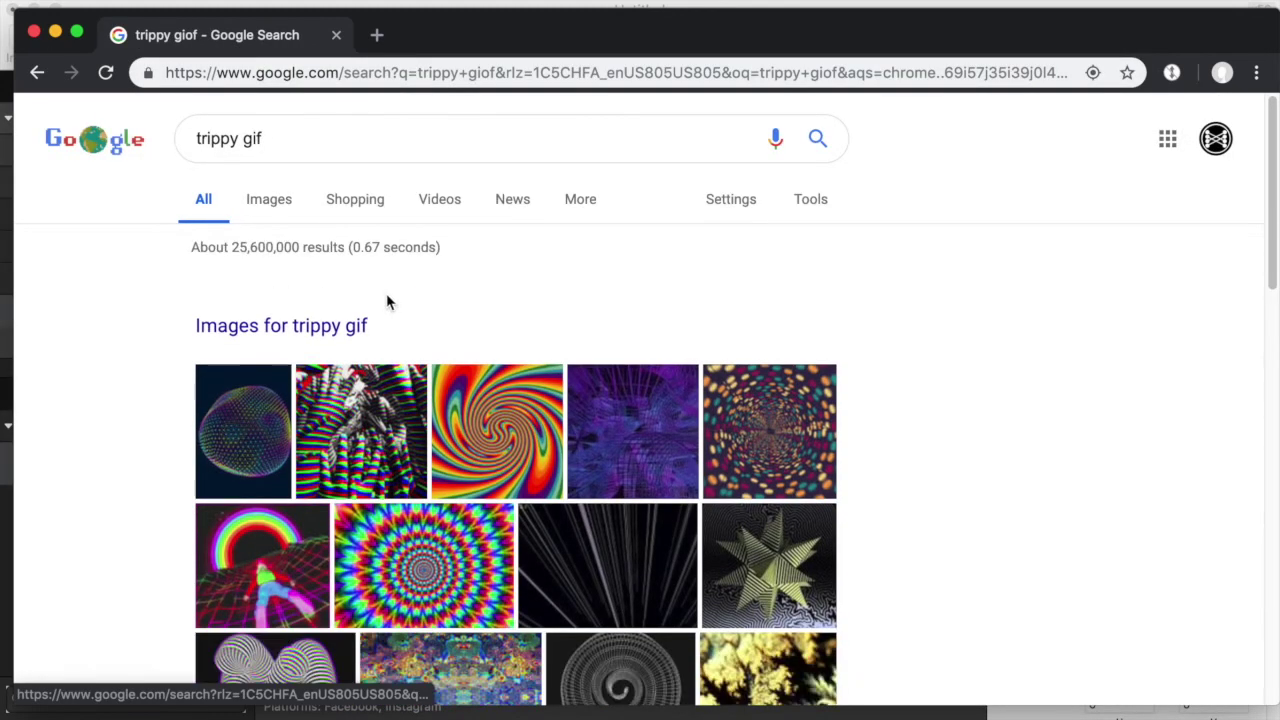
{"action": "left_click", "coordinate": [267, 201]}
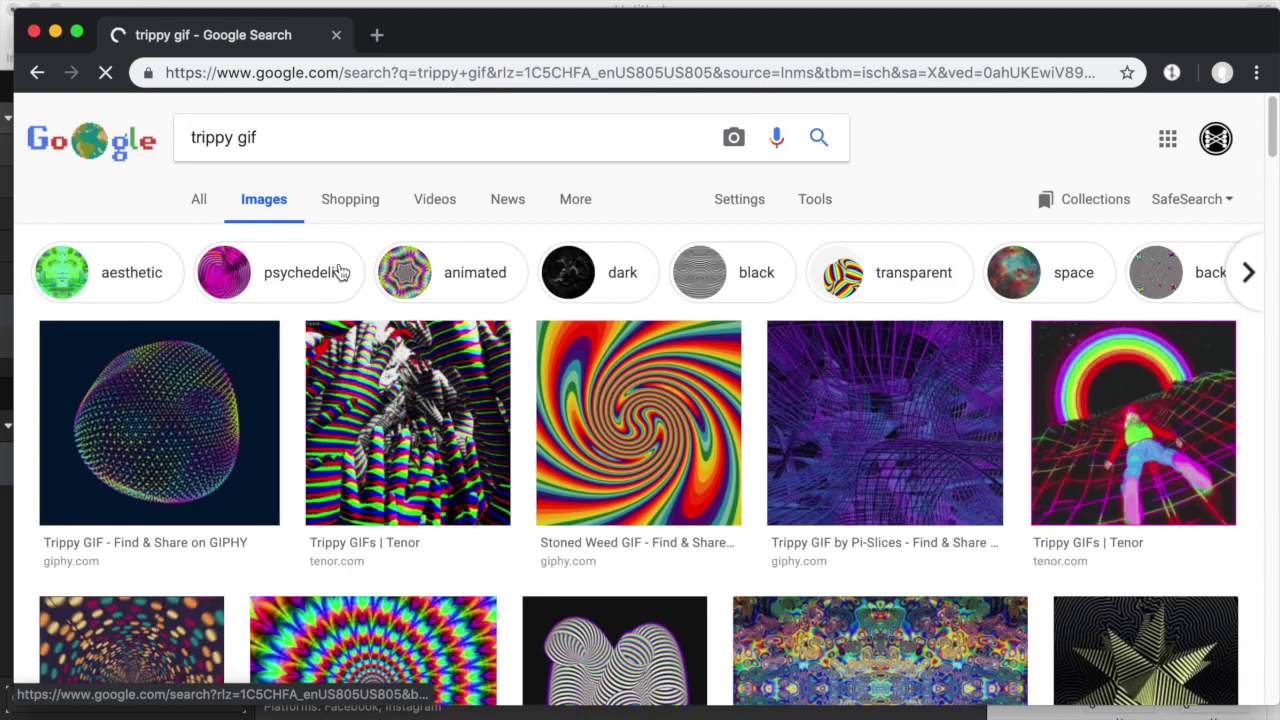
Preview the rainbow spiral GIF and copy its image address.
{"action": "left_click", "coordinate": [195, 453]}
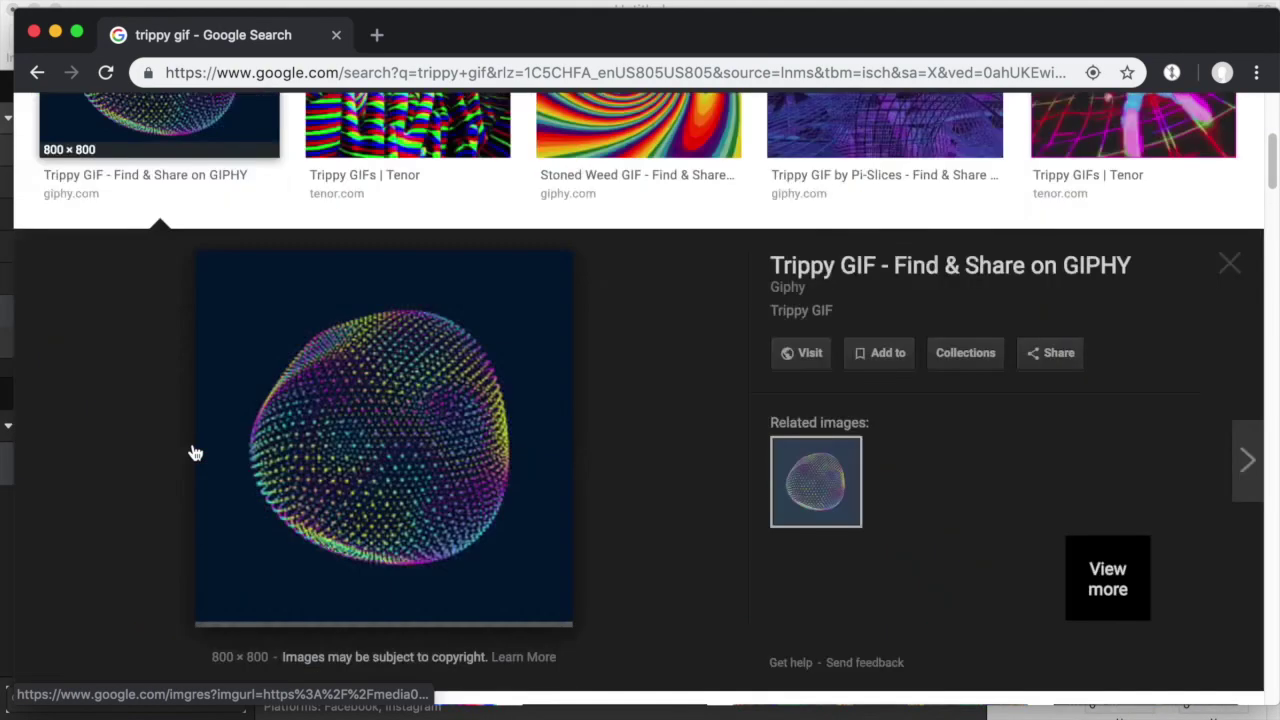
{"action": "left_click", "coordinate": [620, 129]}
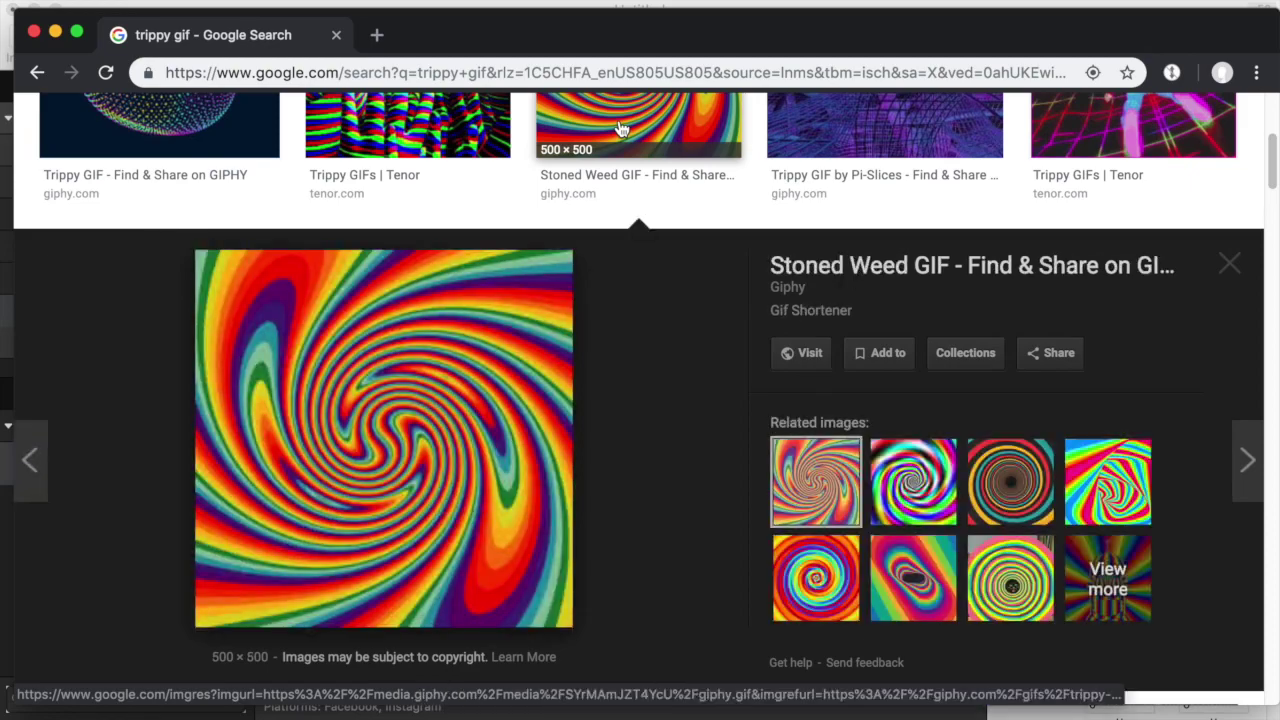
{"action": "right_click", "coordinate": [415, 398]}
{"action": "left_click", "coordinate": [538, 589]}
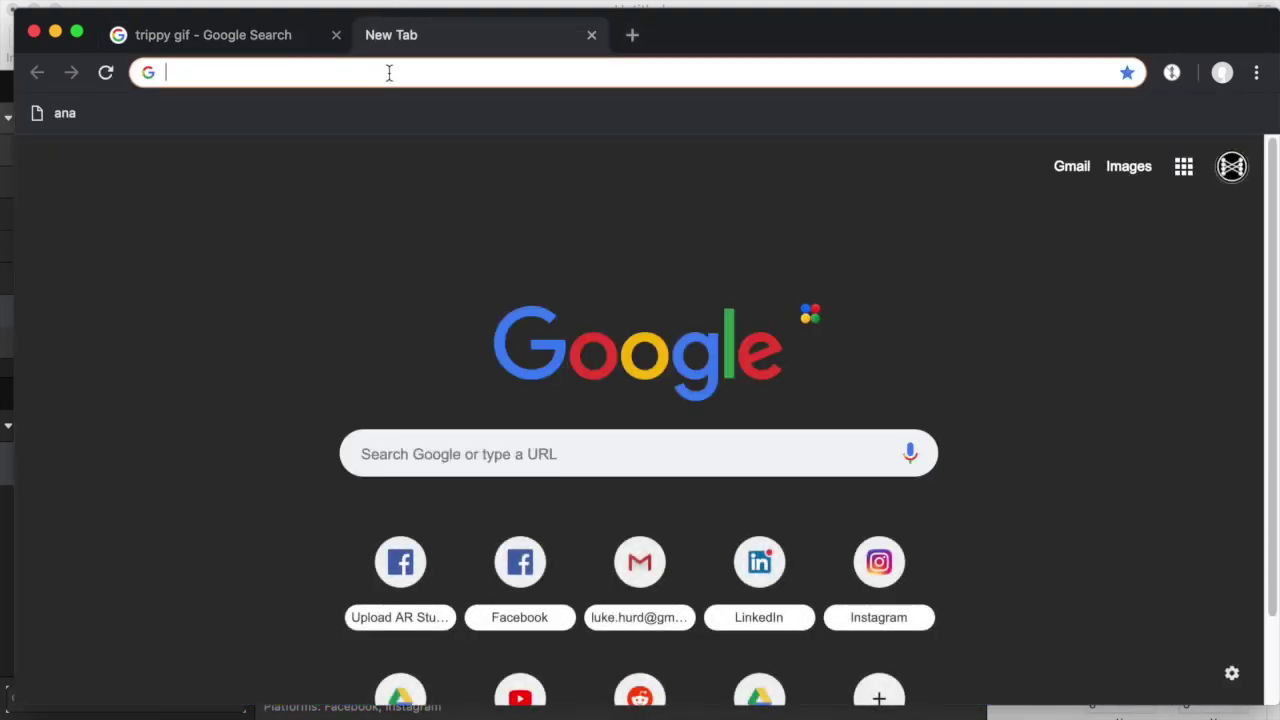
Go to ezgif.com/gif-to-sprite, paste the spiral GIF's URL and upload it.
{"action": "type", "text": "gif"}
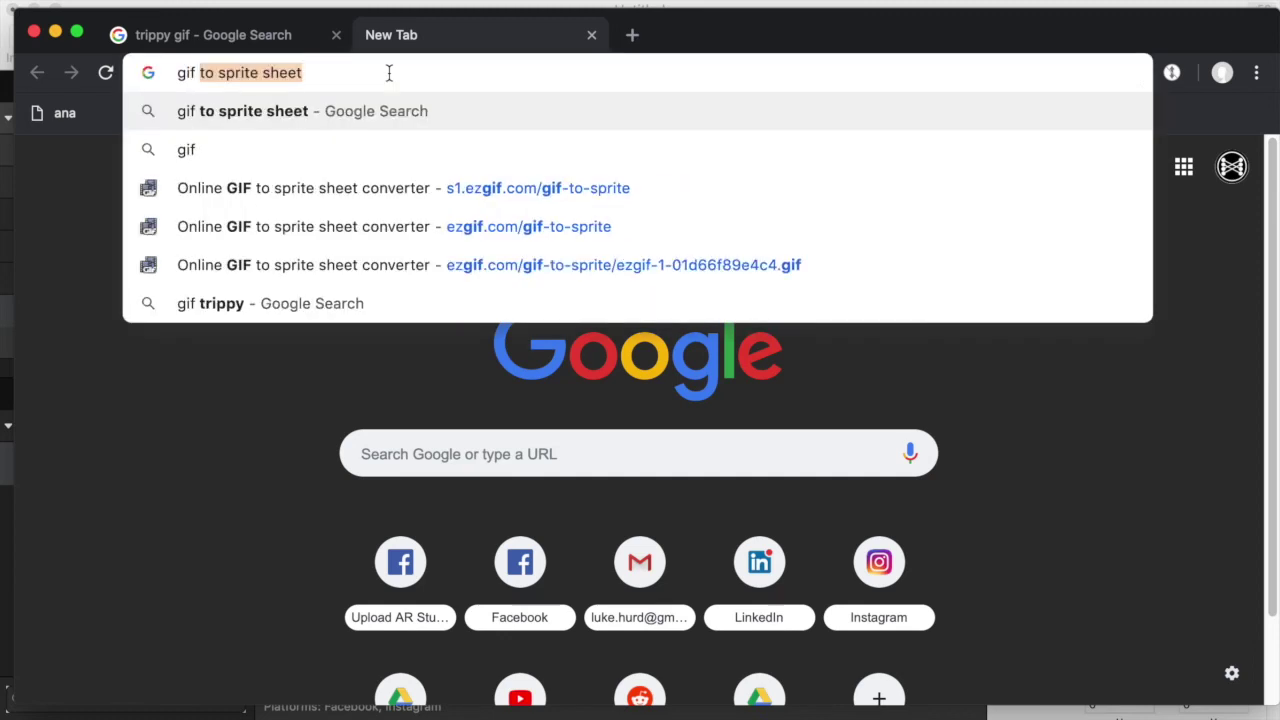
{"action": "type", "text": " to spr"}
{"action": "key", "text": "BackSpace"}
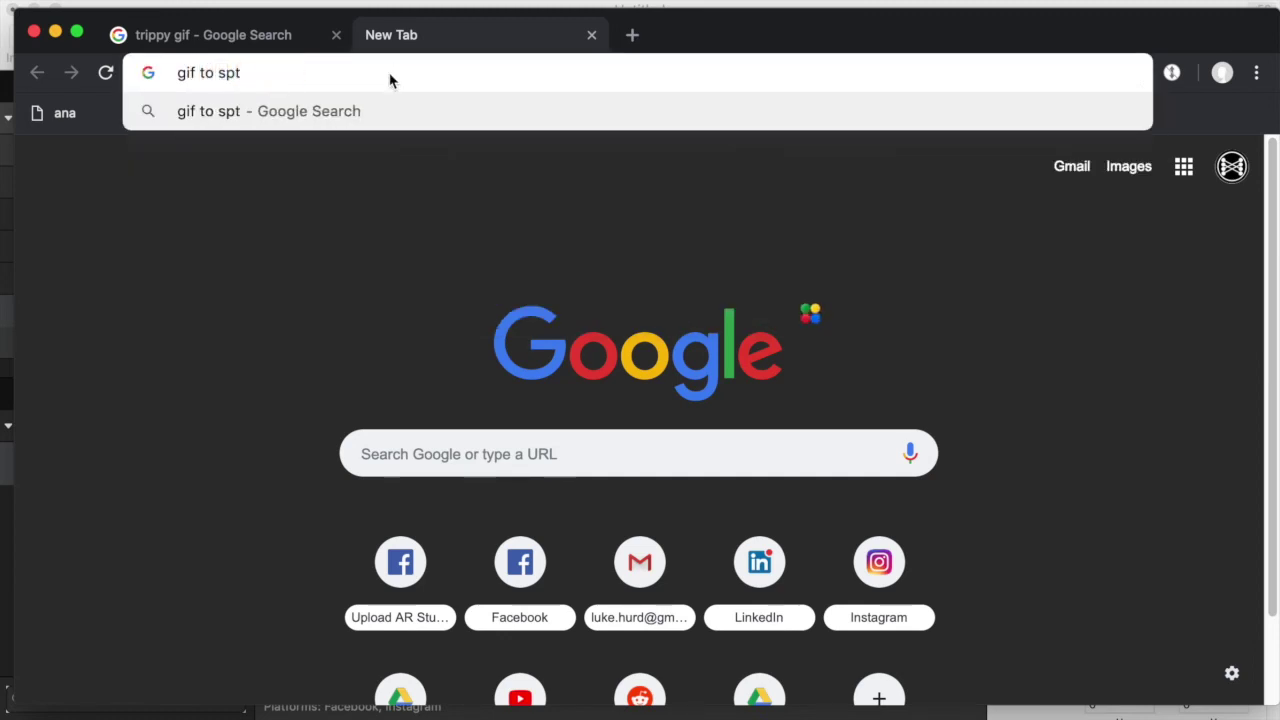
{"action": "left_click", "coordinate": [391, 149]}
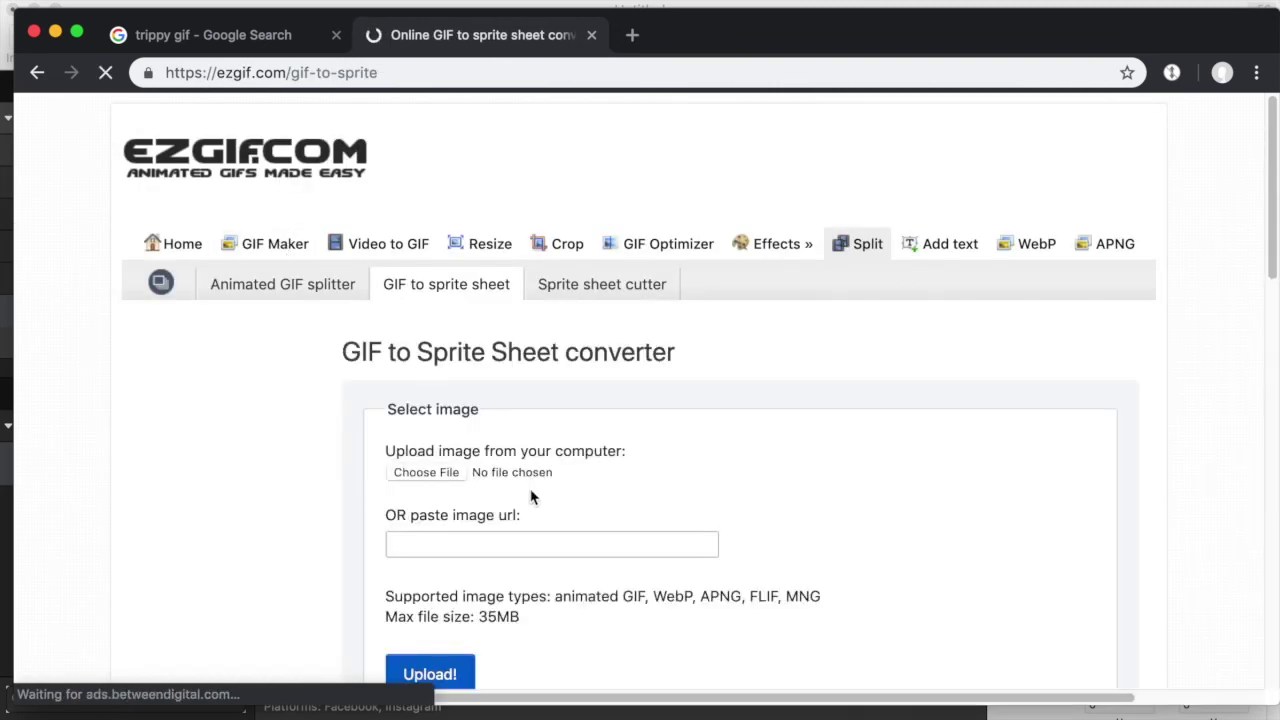
{"action": "left_click", "coordinate": [518, 533]}
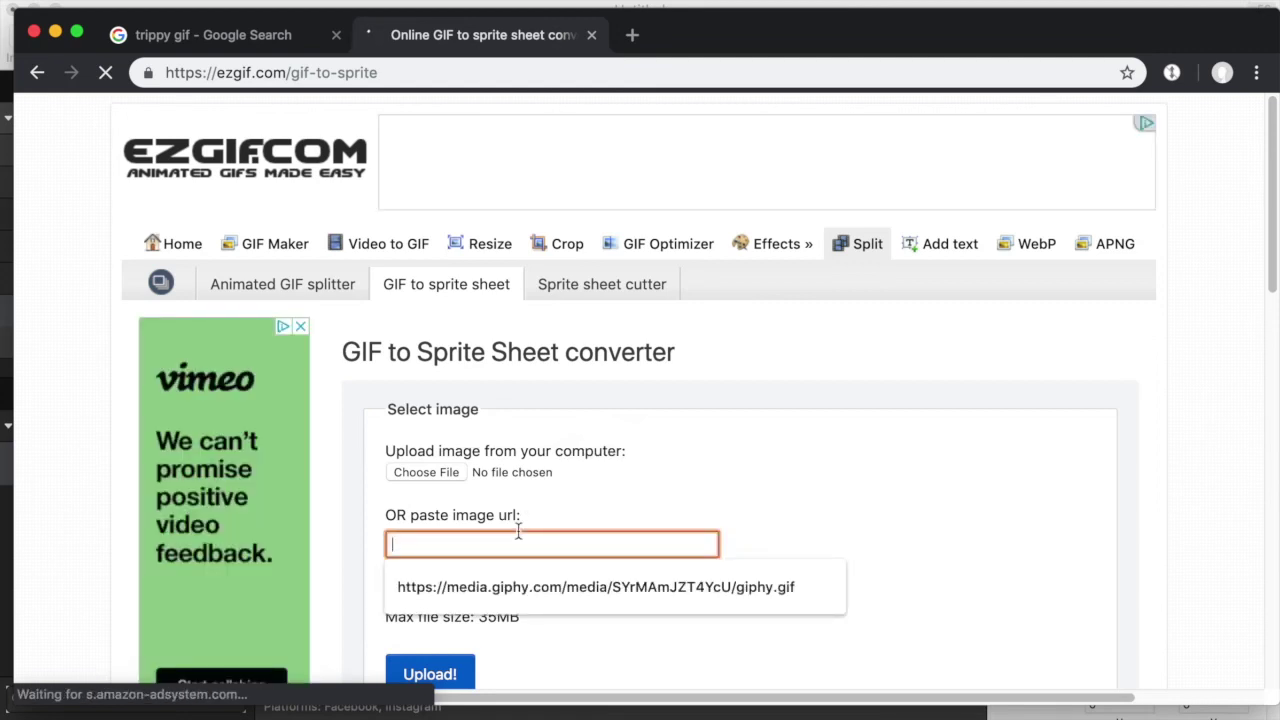
{"action": "key", "text": "super+v"}
{"action": "left_click", "coordinate": [797, 506]}
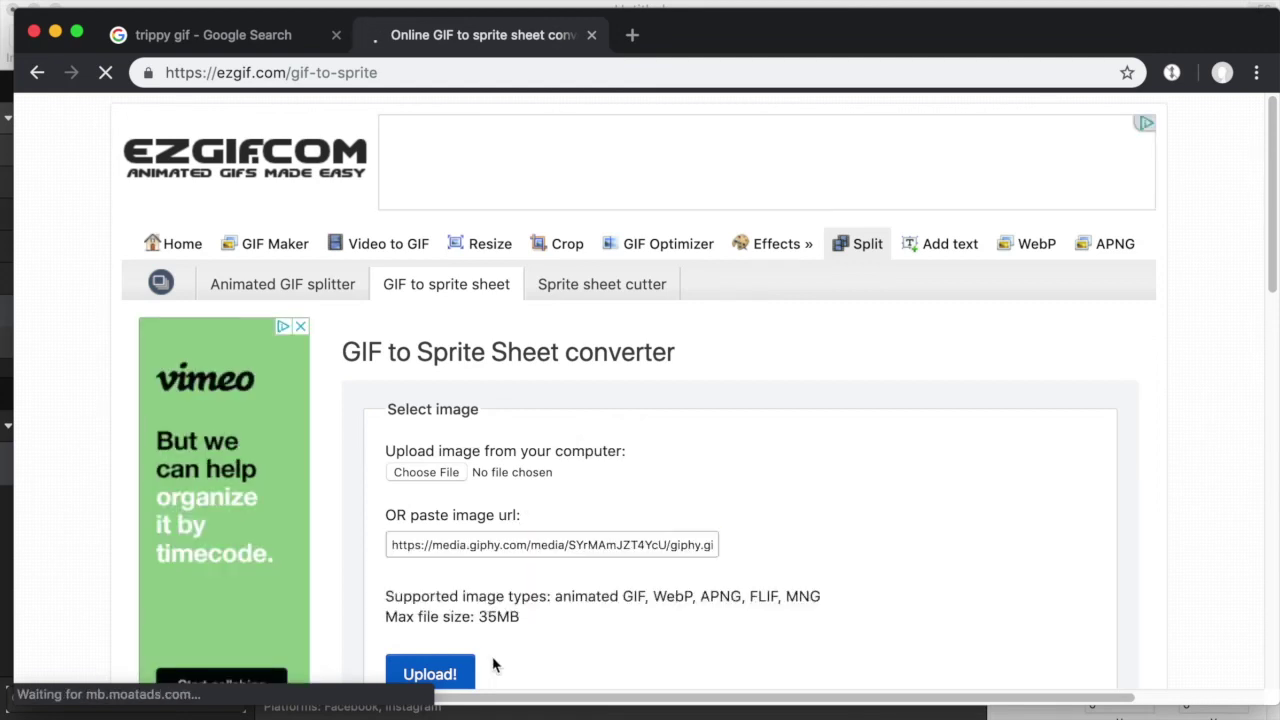
{"action": "left_click", "coordinate": [418, 684]}
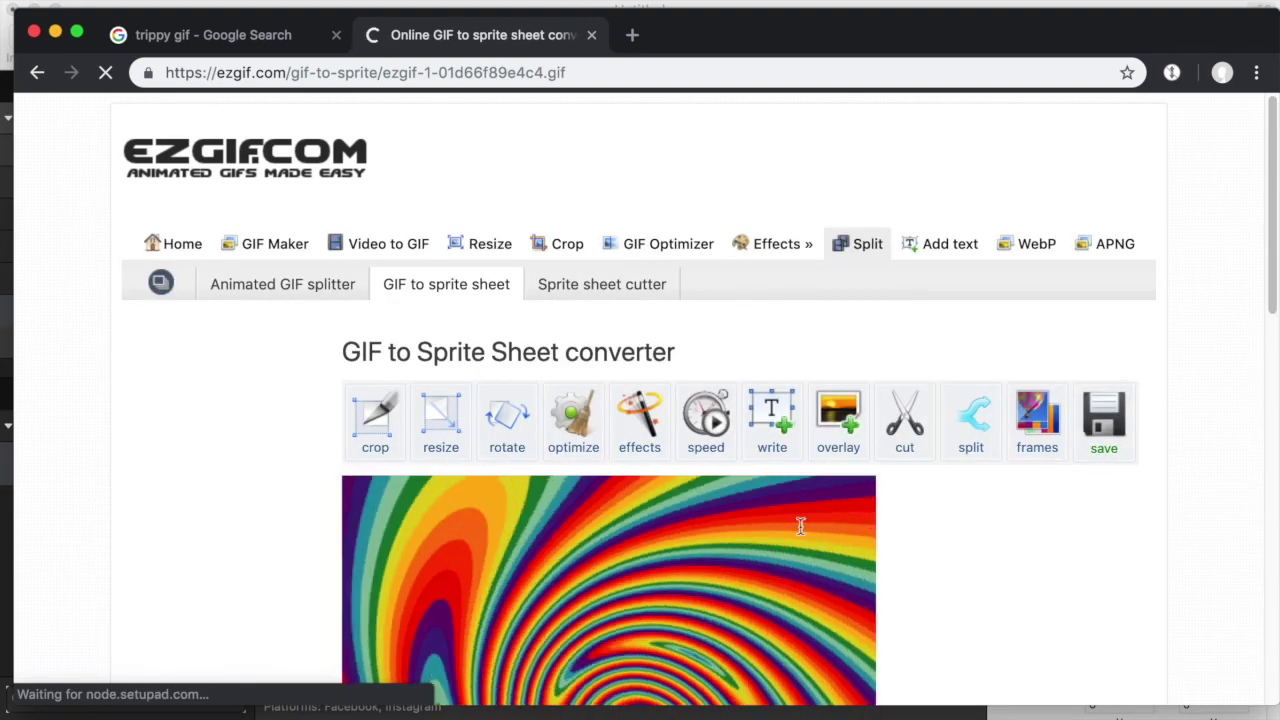
Check the uploaded GIF's 500 px, 8-frame details, then minimize the browser.
{"action": "scroll", "coordinate": [945, 521], "scroll_direction": "down", "scroll_amount": 10}
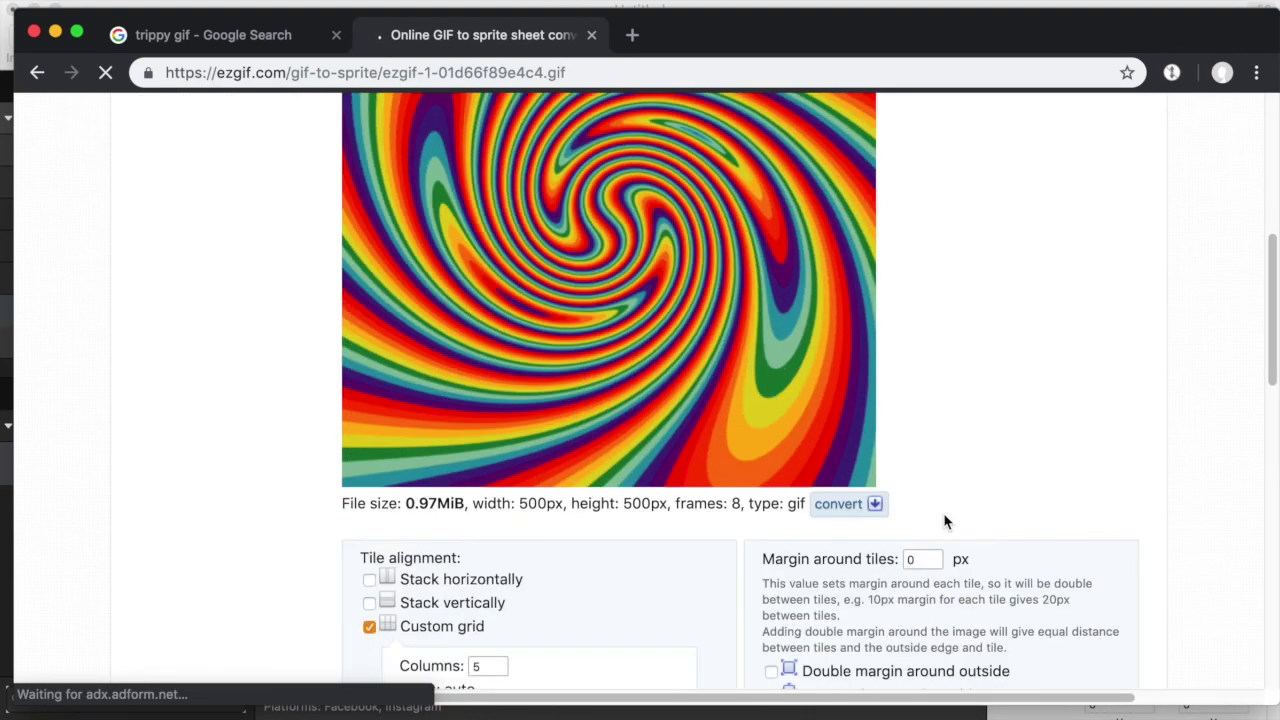
{"action": "left_click_drag", "start_coordinate": [343, 503], "coordinate": [432, 503]}
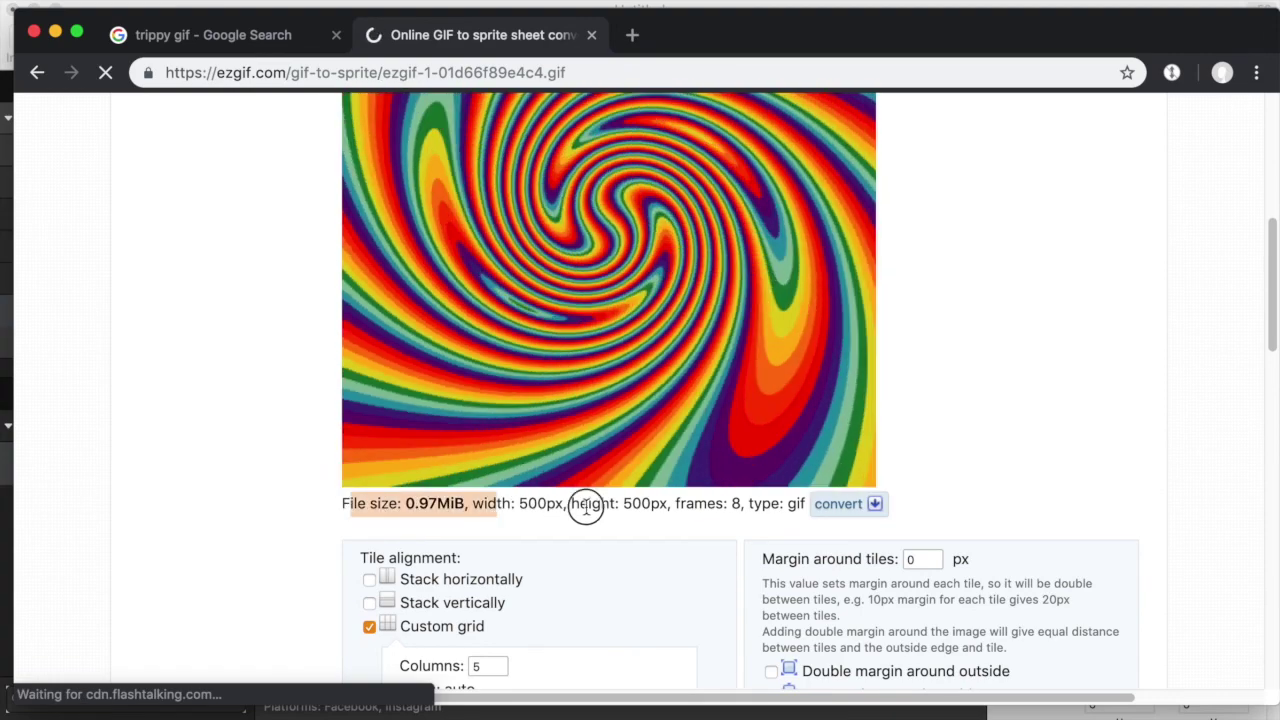
{"action": "left_click_drag", "start_coordinate": [585, 507], "coordinate": [714, 502]}
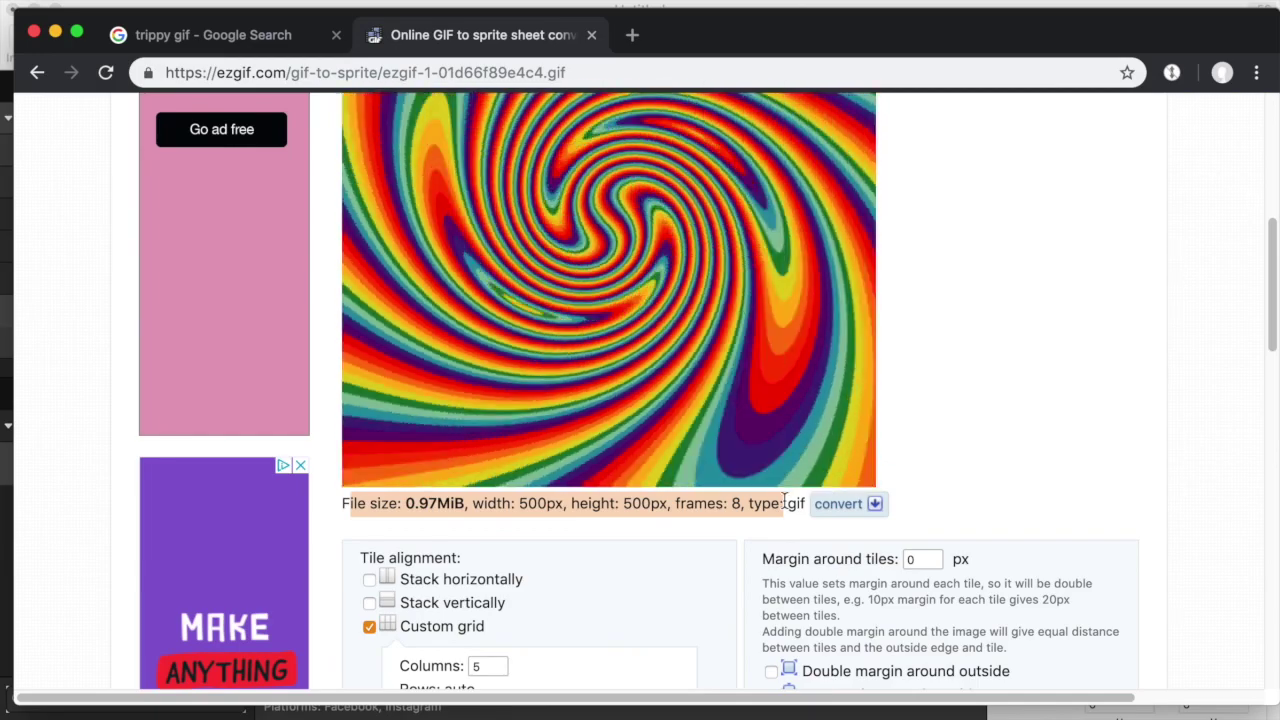
{"action": "scroll", "coordinate": [405, 598], "scroll_direction": "down", "scroll_amount": 1}
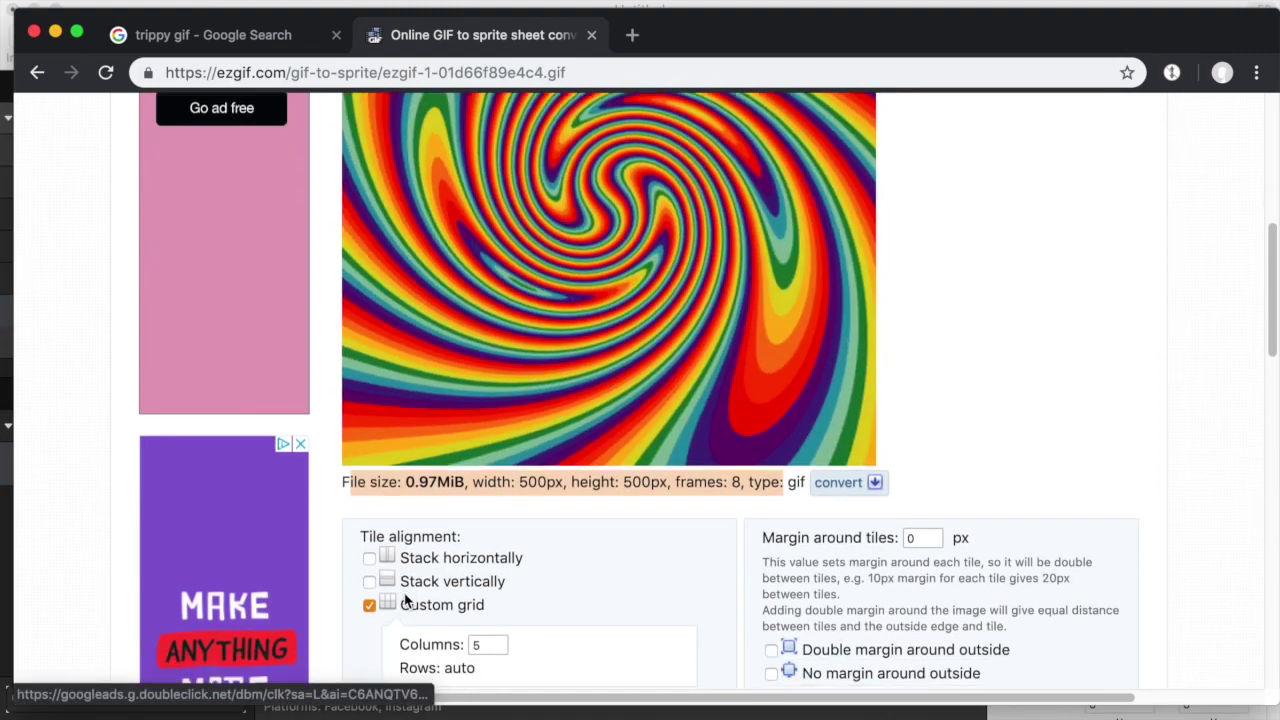
{"action": "scroll", "coordinate": [405, 598], "scroll_direction": "down", "scroll_amount": 3}
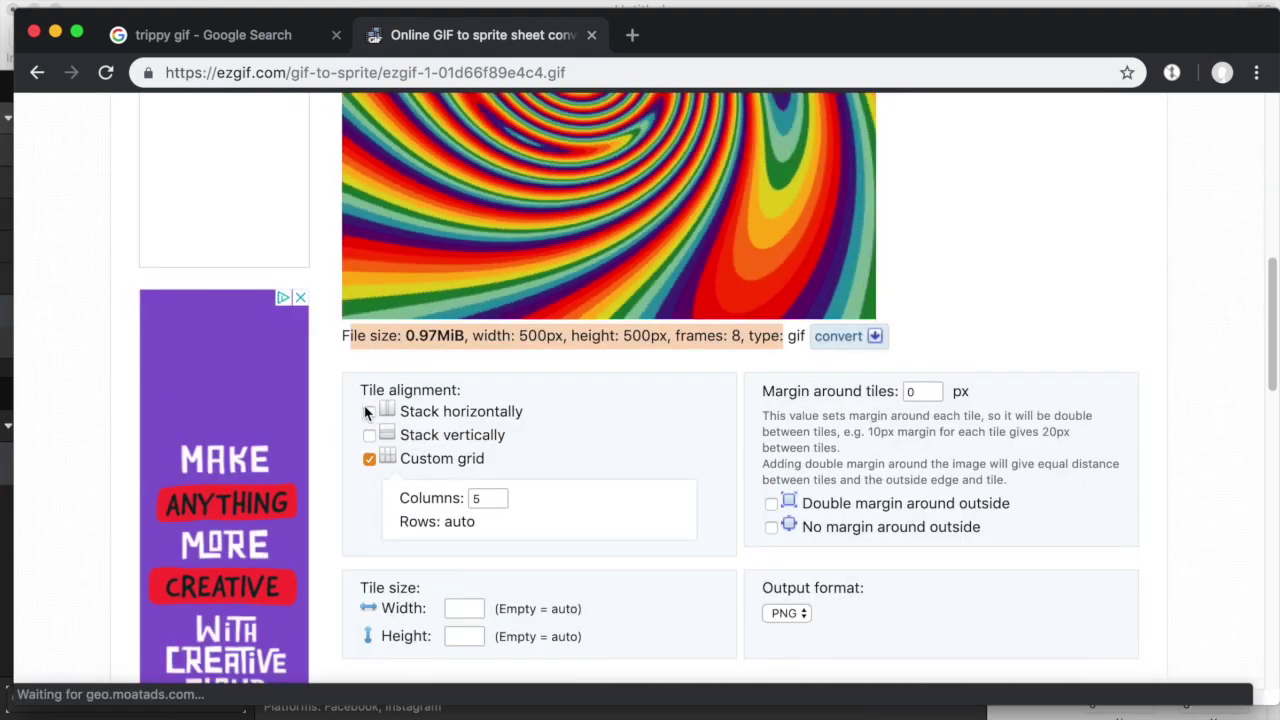
{"action": "left_click", "coordinate": [403, 338]}
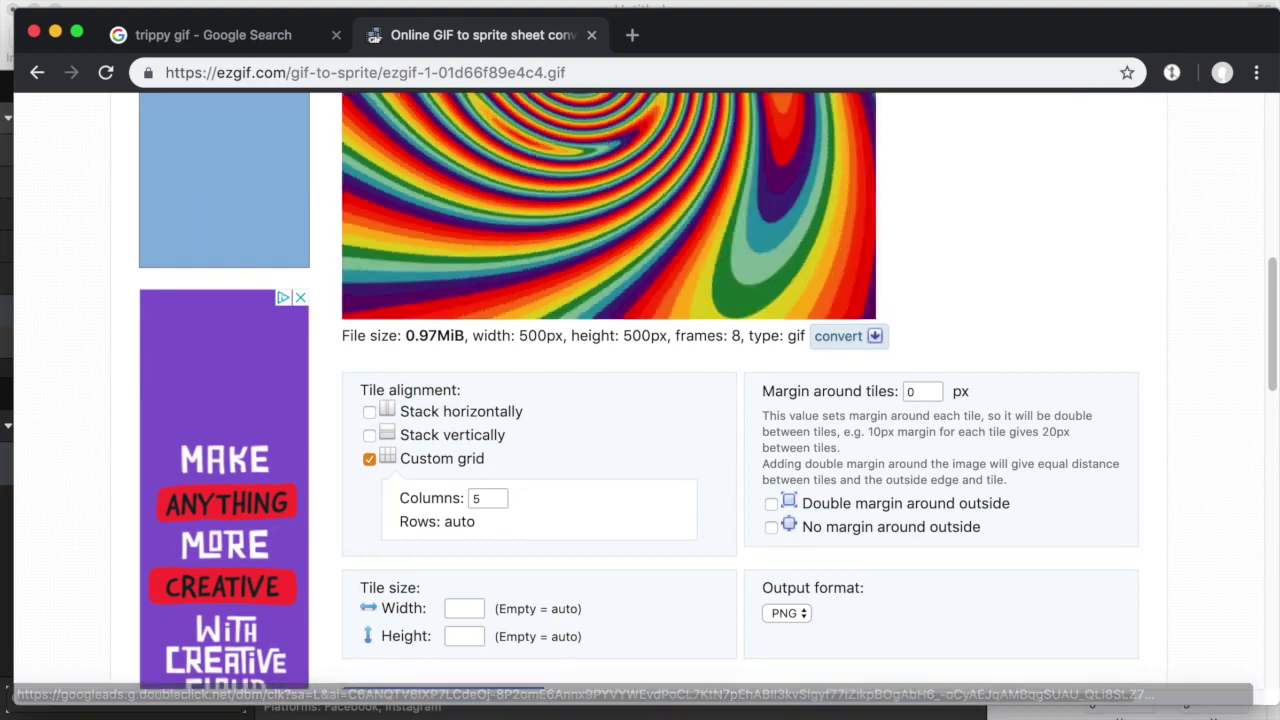
{"action": "left_click", "coordinate": [56, 33]}
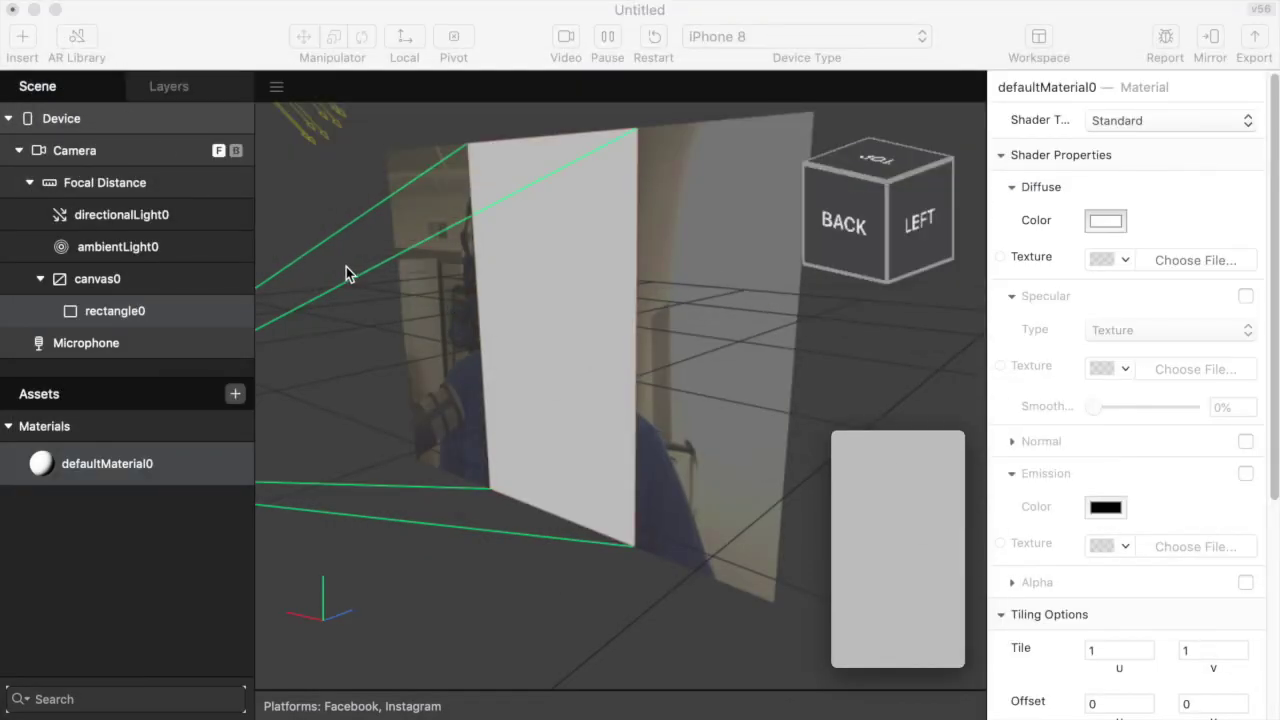
Uncheck Visible on rectangle0 so the live camera feed shows.
{"action": "left_click", "coordinate": [138, 303]}
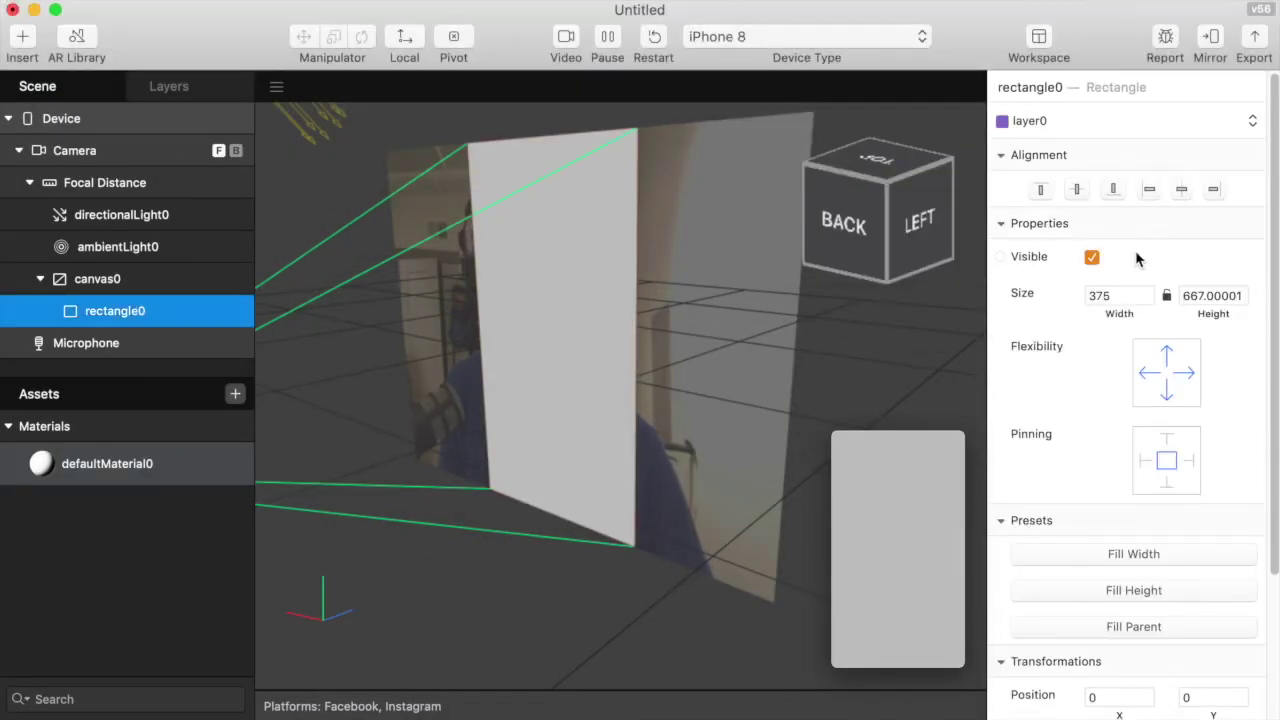
{"action": "left_click", "coordinate": [1092, 258]}
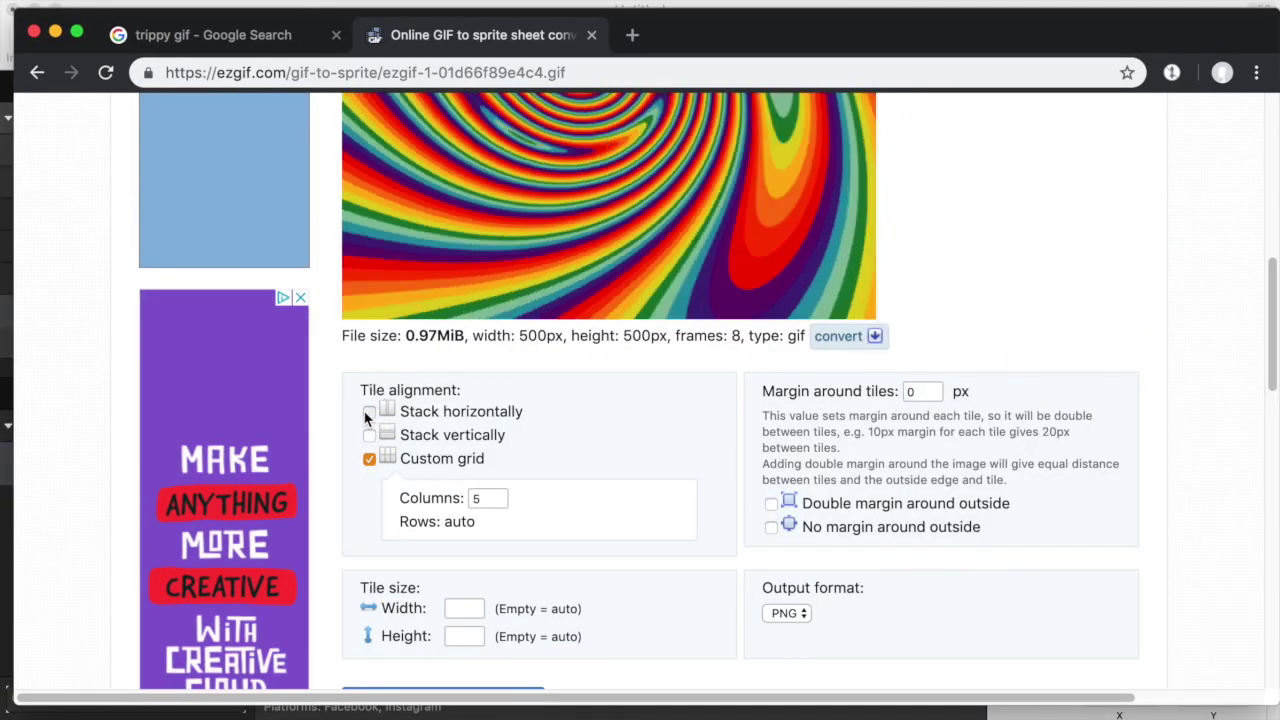
Stack frames horizontally, generate the 4000 × 500 px sprite sheet, and send it to PNG-to-JPG.
{"action": "left_click", "coordinate": [369, 413]}
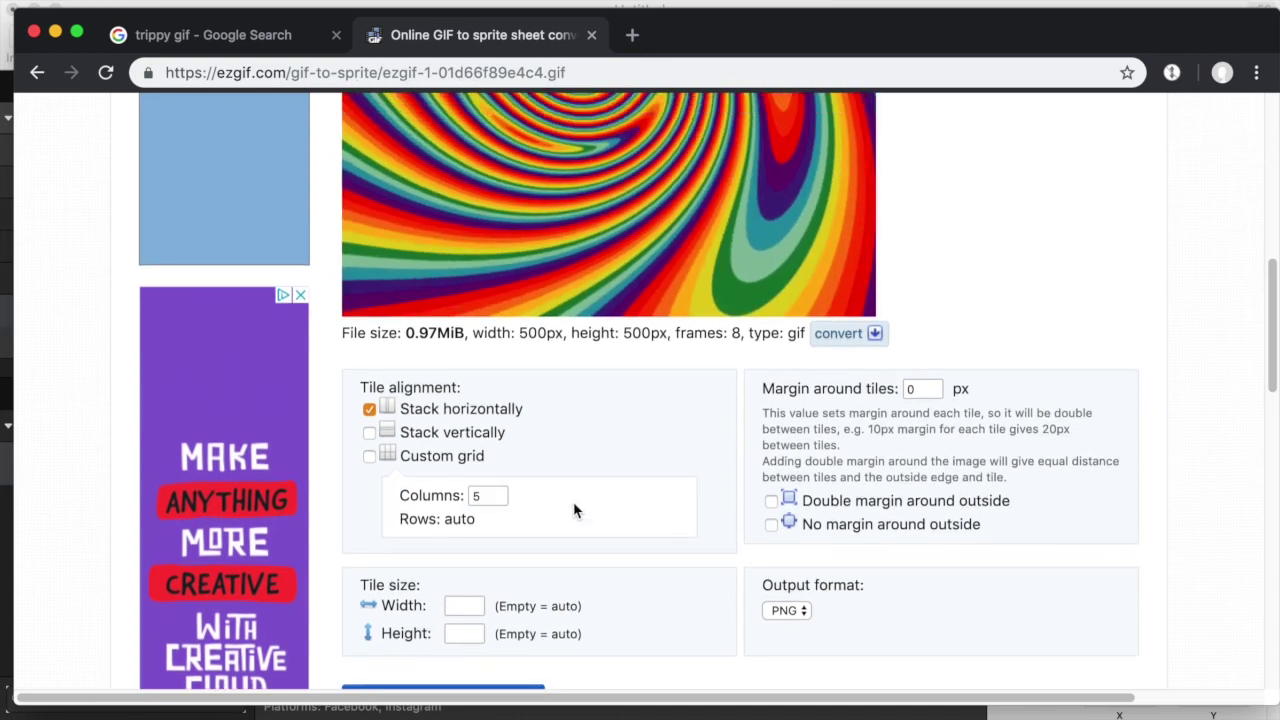
{"action": "scroll", "coordinate": [495, 516], "scroll_direction": "down", "scroll_amount": 5}
{"action": "left_click", "coordinate": [522, 301]}
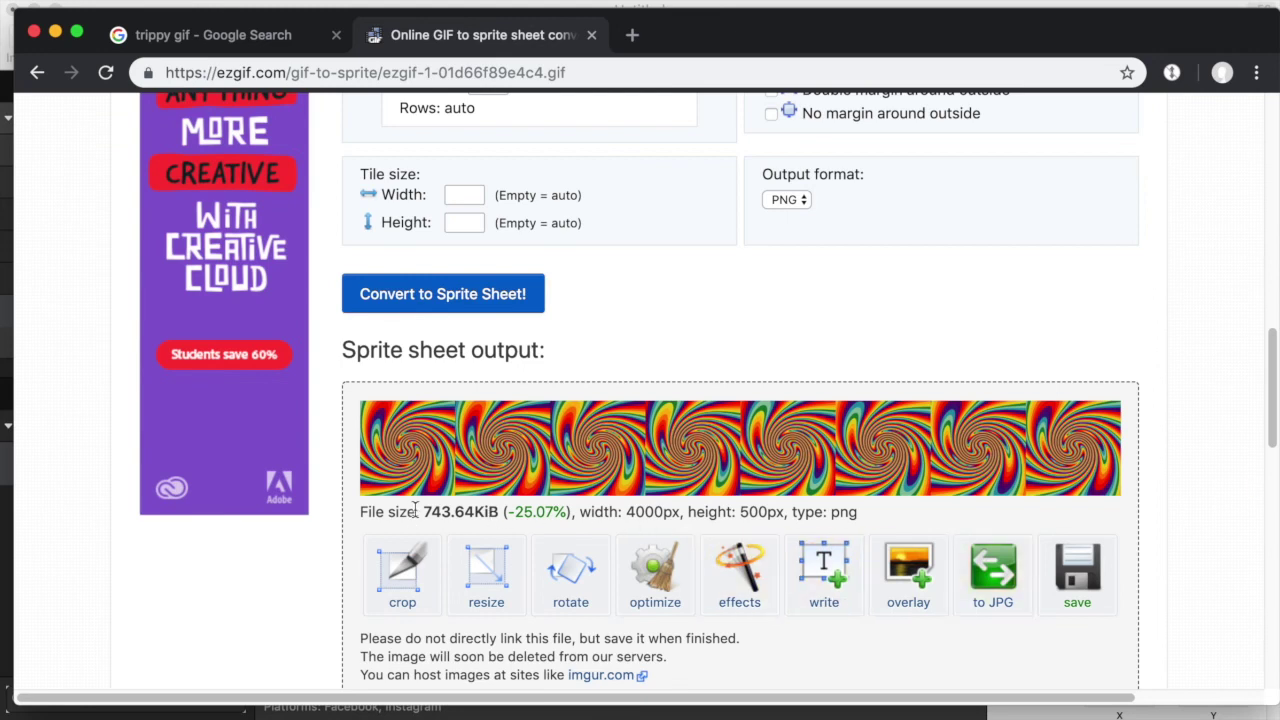
{"action": "left_click_drag", "start_coordinate": [479, 510], "coordinate": [501, 511]}
{"action": "left_click_drag", "start_coordinate": [787, 512], "coordinate": [690, 512]}
{"action": "left_click", "coordinate": [606, 514]}
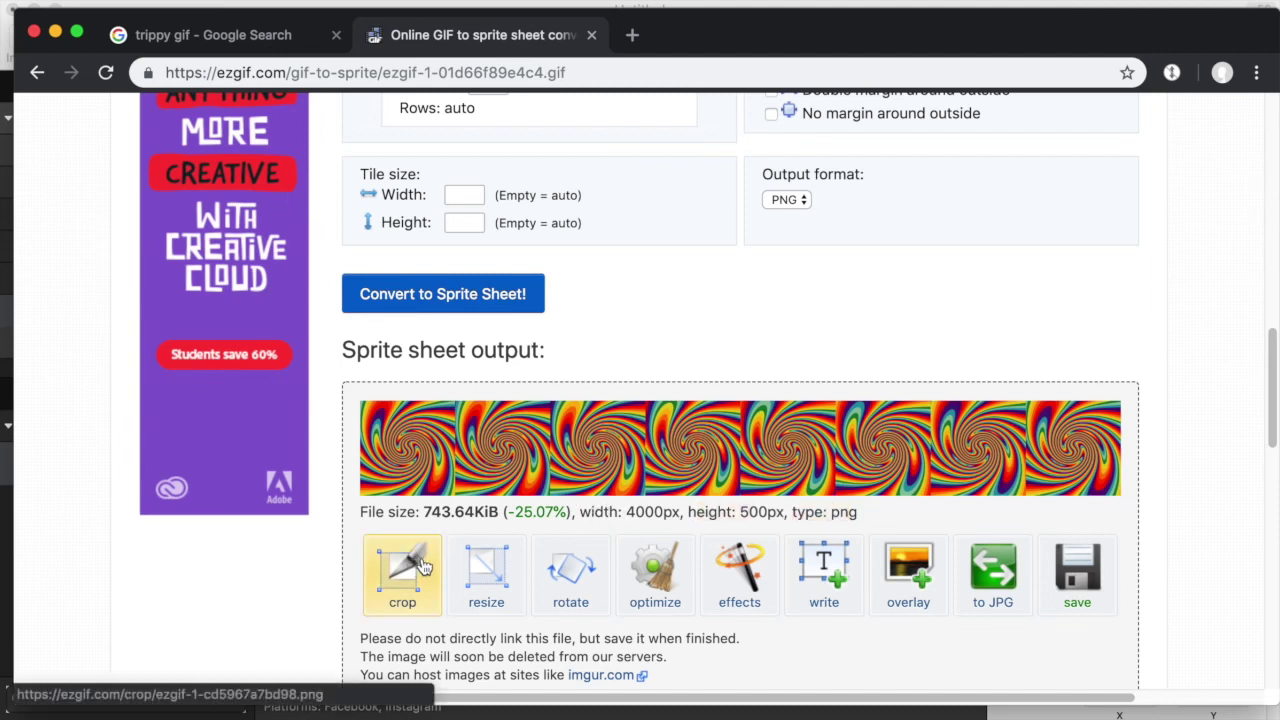
{"action": "left_click", "coordinate": [984, 580]}
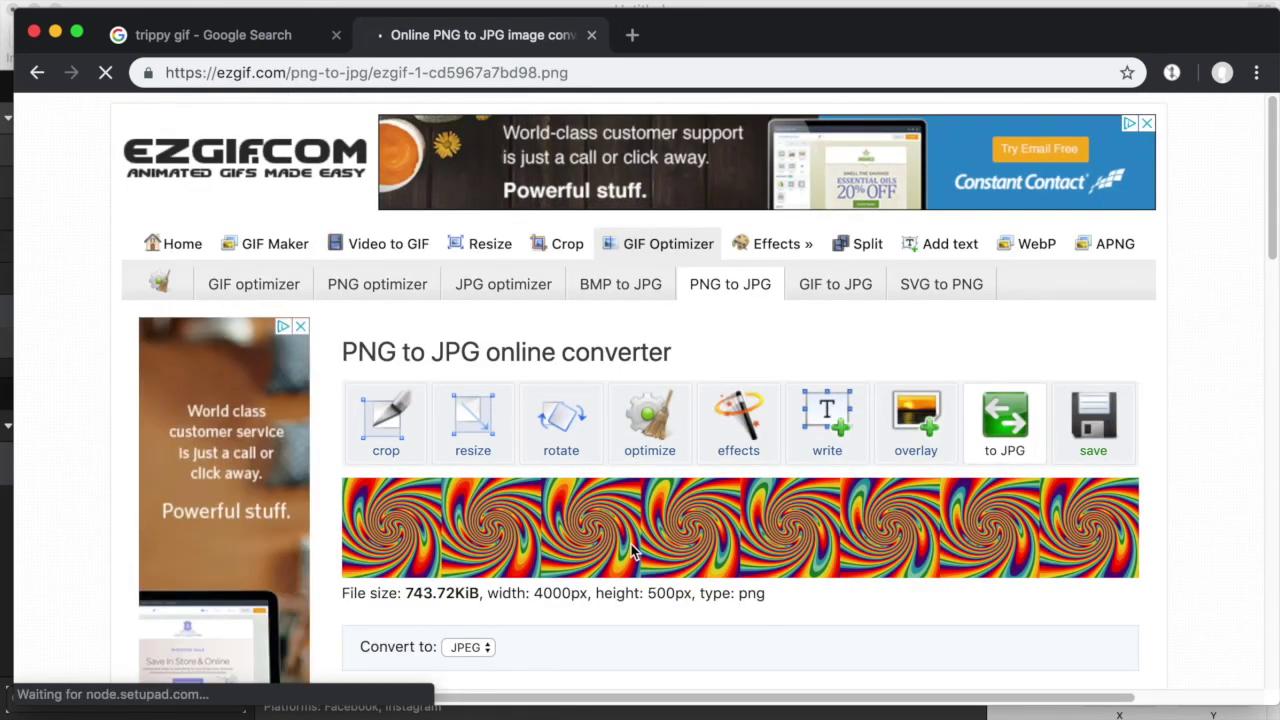
Convert the sprite sheet to a JPG at quality 64.
{"action": "scroll", "coordinate": [633, 551], "scroll_direction": "down", "scroll_amount": 5}
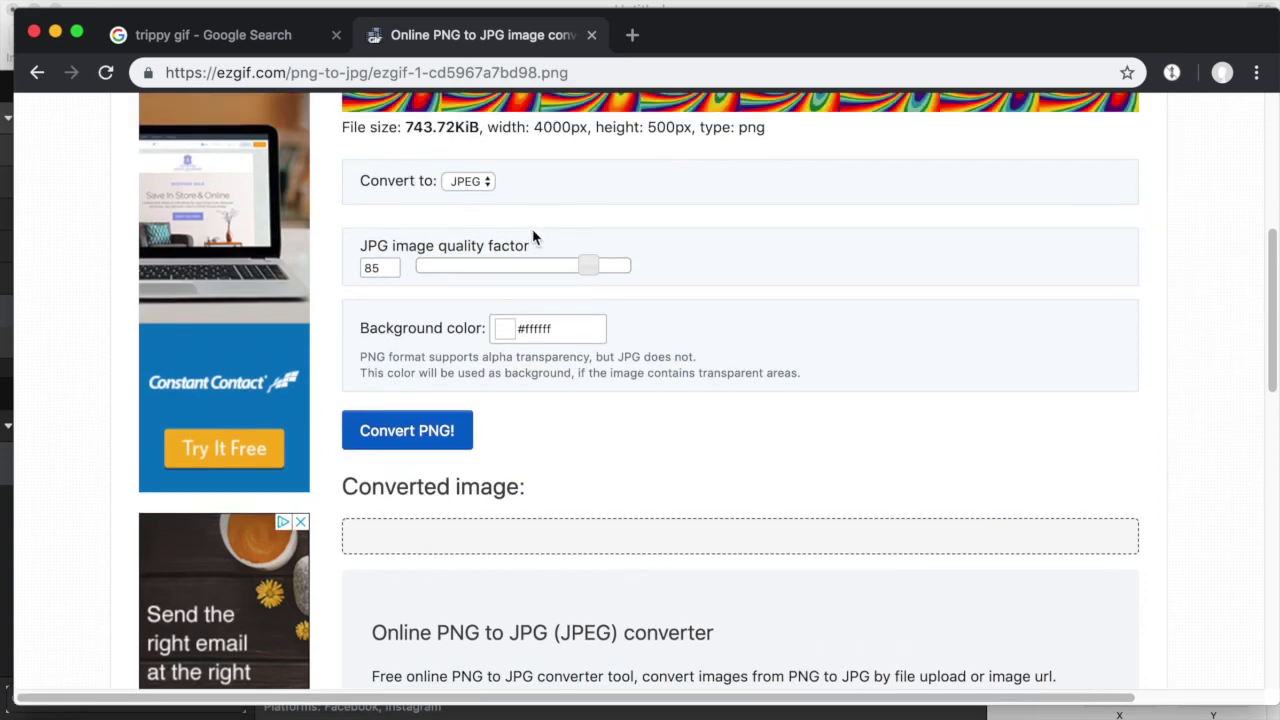
{"action": "left_click_drag", "start_coordinate": [587, 266], "coordinate": [554, 266]}
{"action": "left_click", "coordinate": [449, 436]}
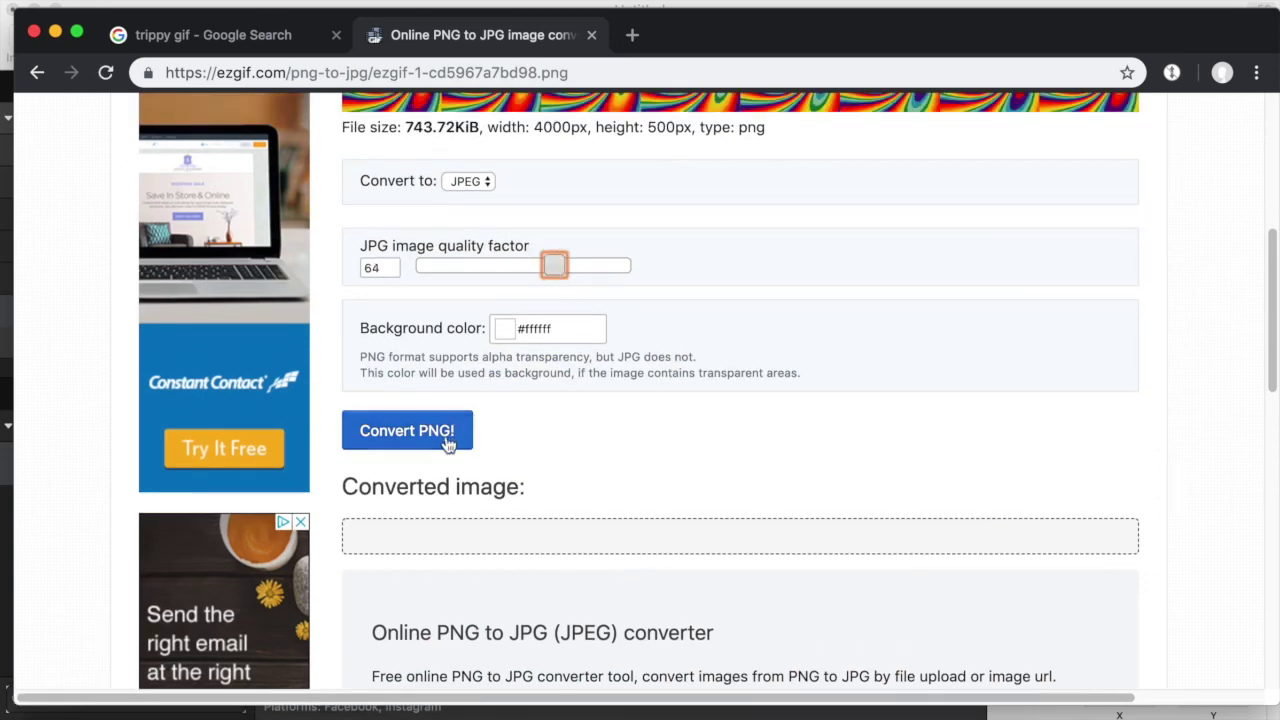
{"action": "scroll", "coordinate": [700, 490], "scroll_direction": "down", "scroll_amount": 3}
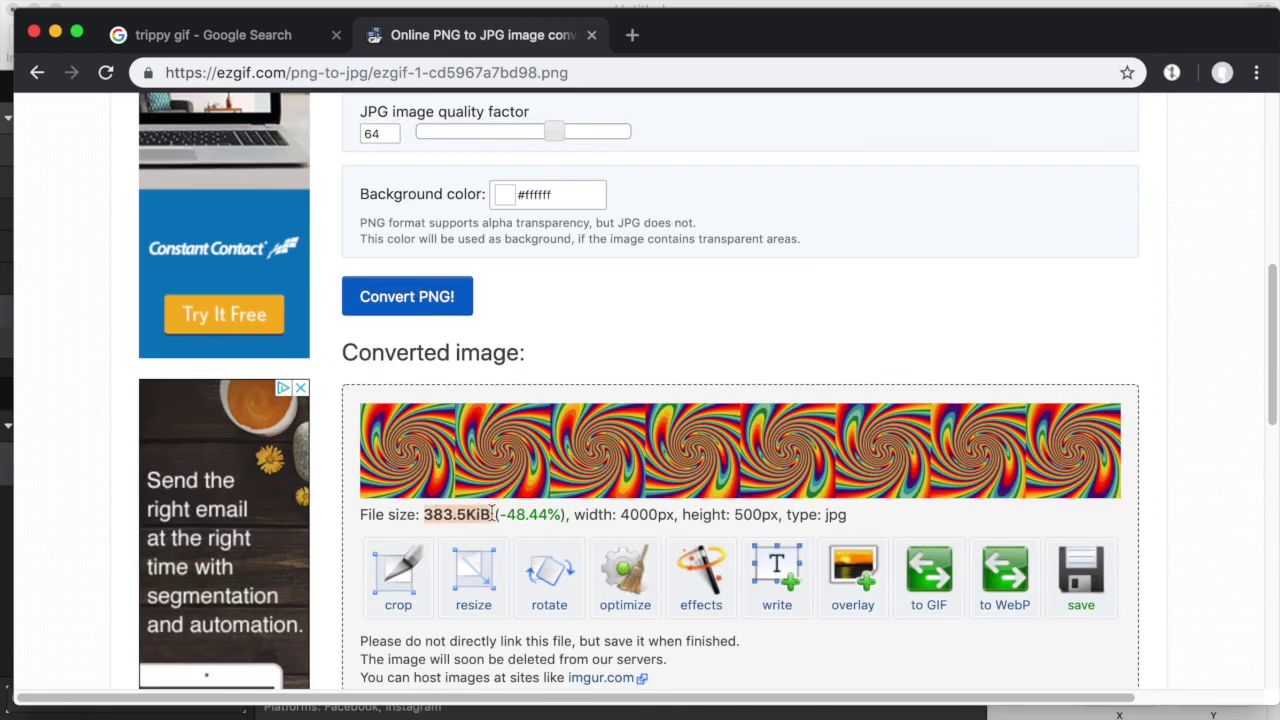
Save the JPG to the Desktop as !sprite.jpg and return to Spark AR Studio.
{"action": "left_click", "coordinate": [492, 512]}
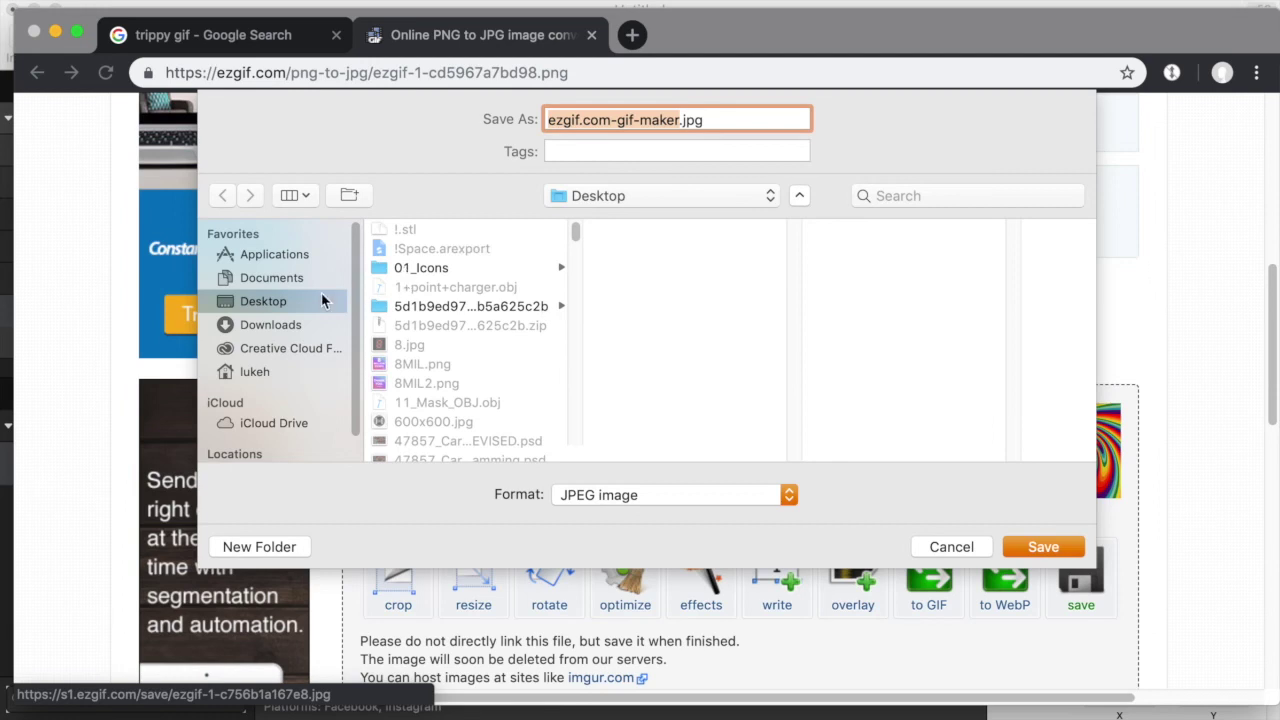
{"action": "left_click", "coordinate": [600, 121]}
{"action": "left_click_drag", "start_coordinate": [676, 120], "coordinate": [16, 93]}
{"action": "key", "text": "BackSpace"}
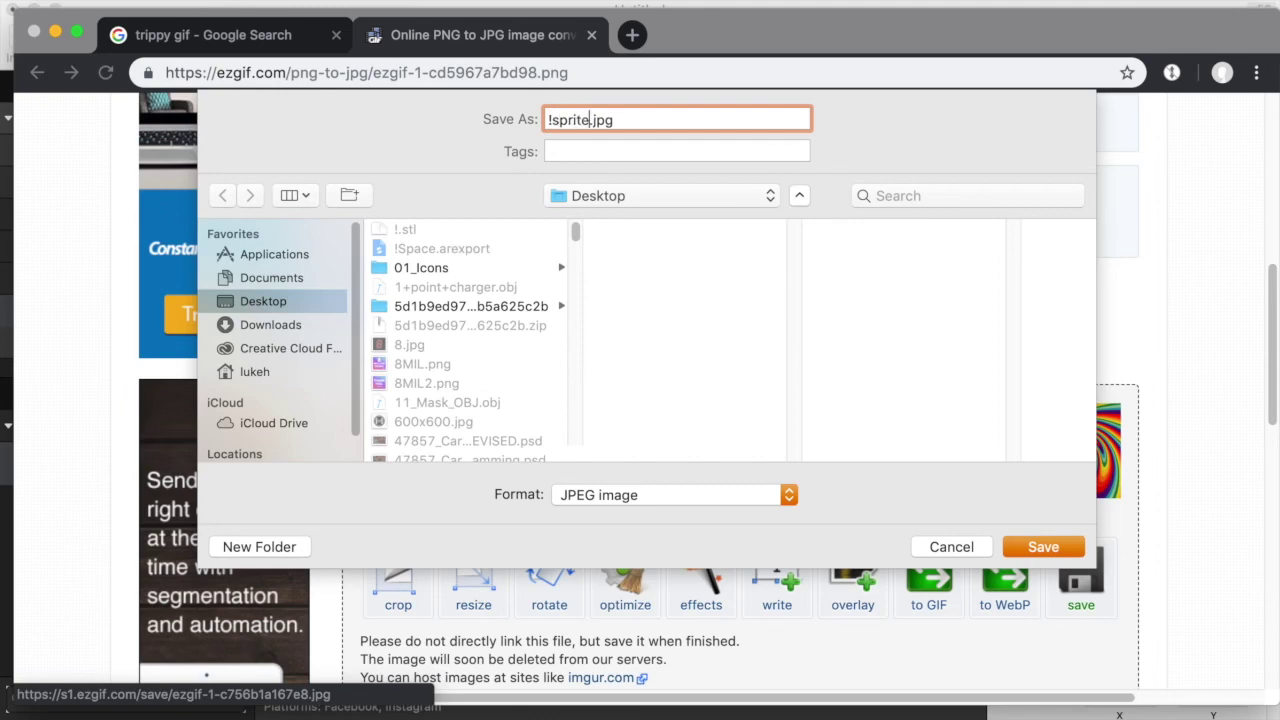
{"action": "key", "text": "Return"}
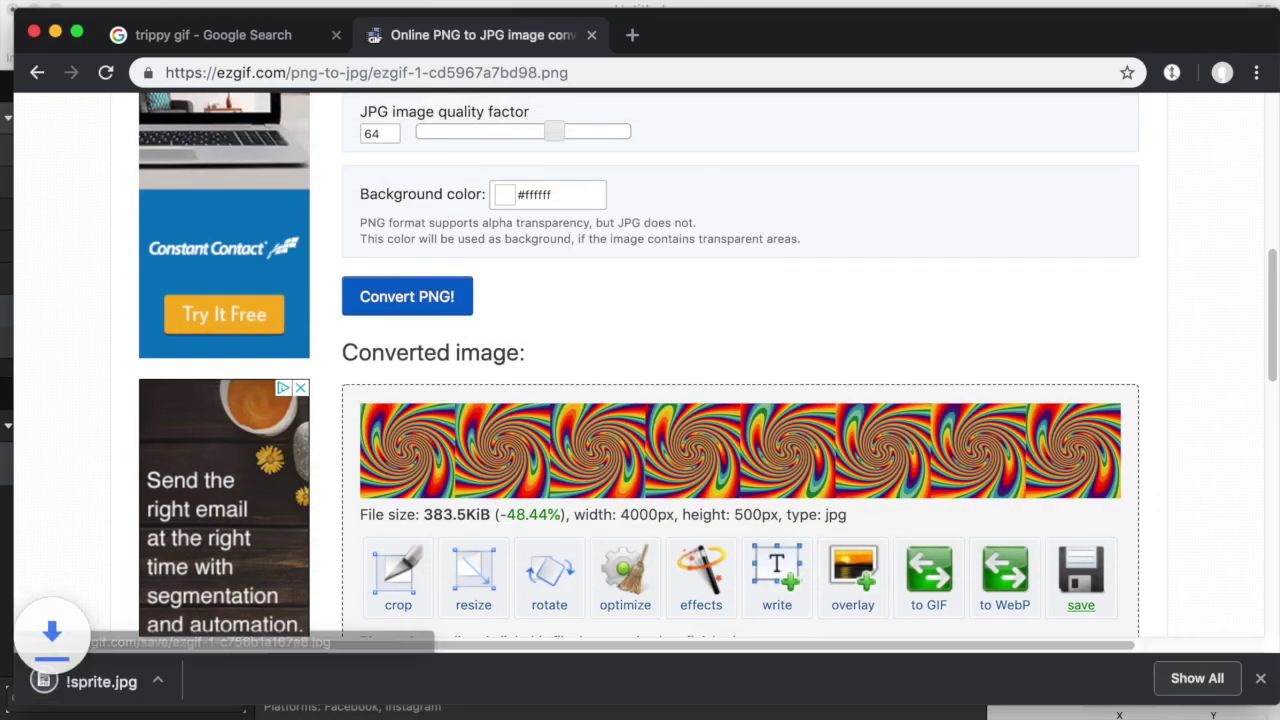
{"action": "left_click", "coordinate": [57, 37]}
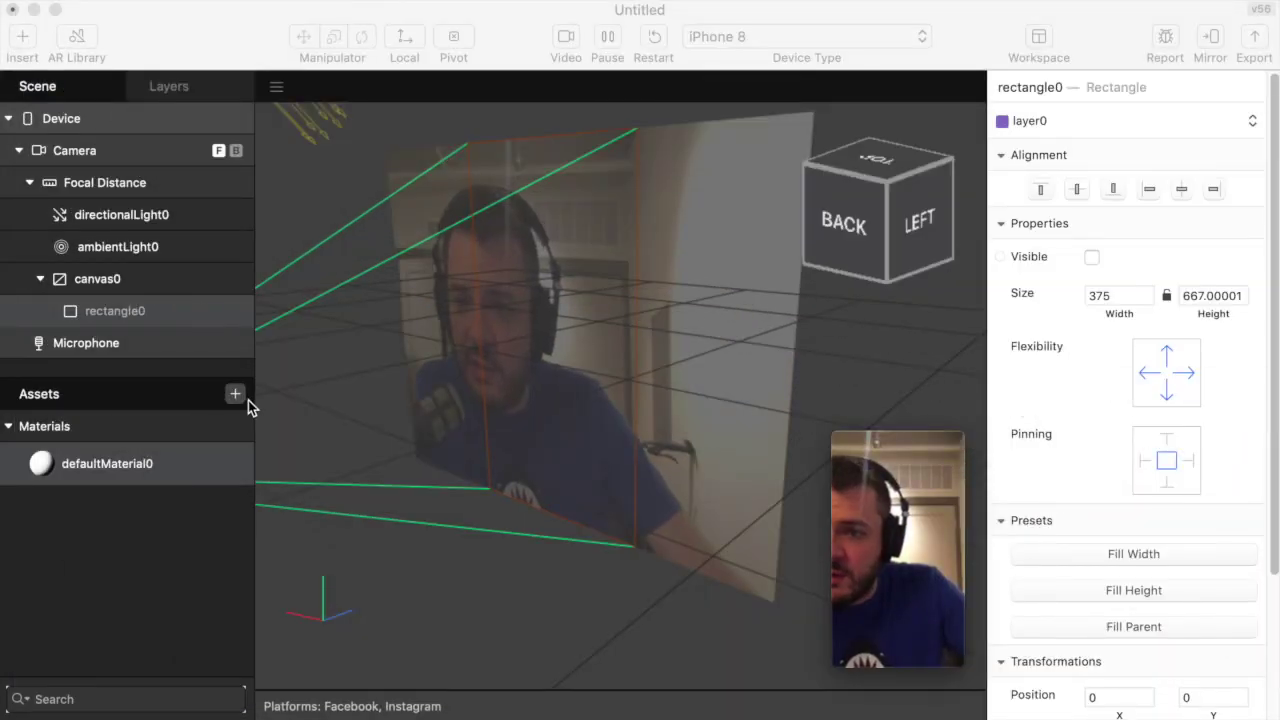
{"action": "left_click", "coordinate": [234, 396]}
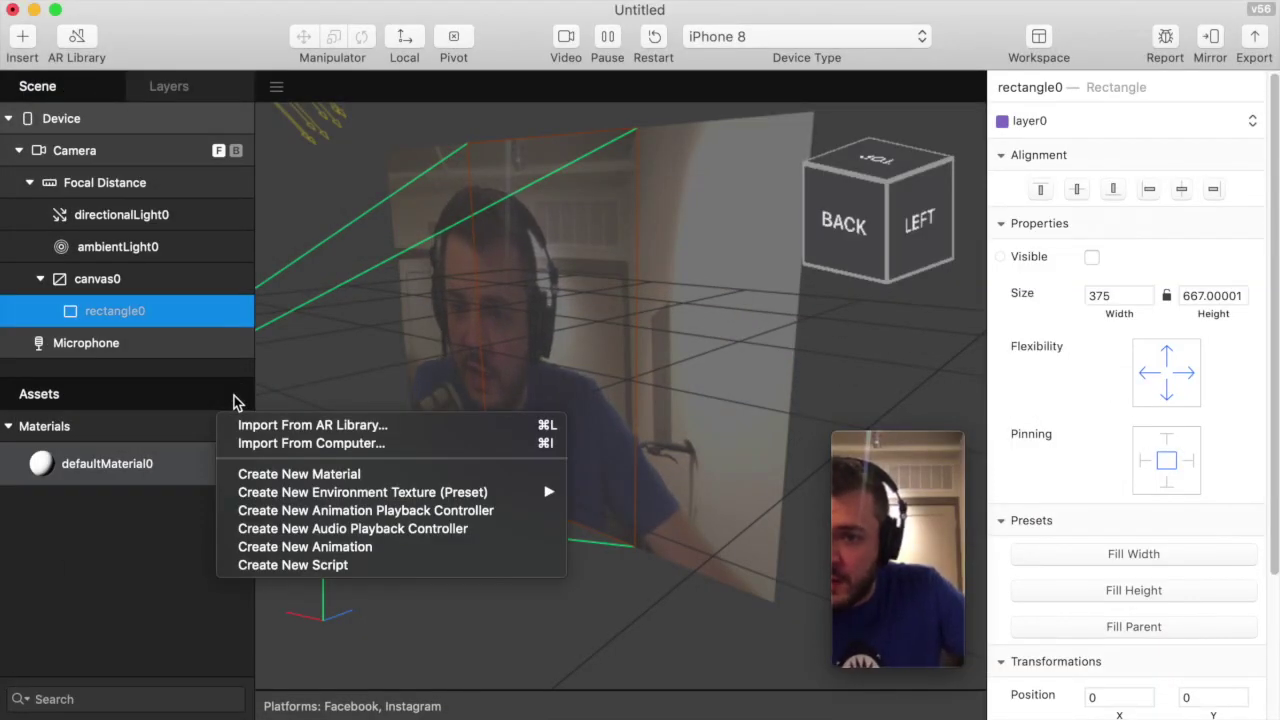
Choose Desktop > !sprite.jpg to import and set its import type to Sprite Sheet.
{"action": "left_click", "coordinate": [287, 446]}
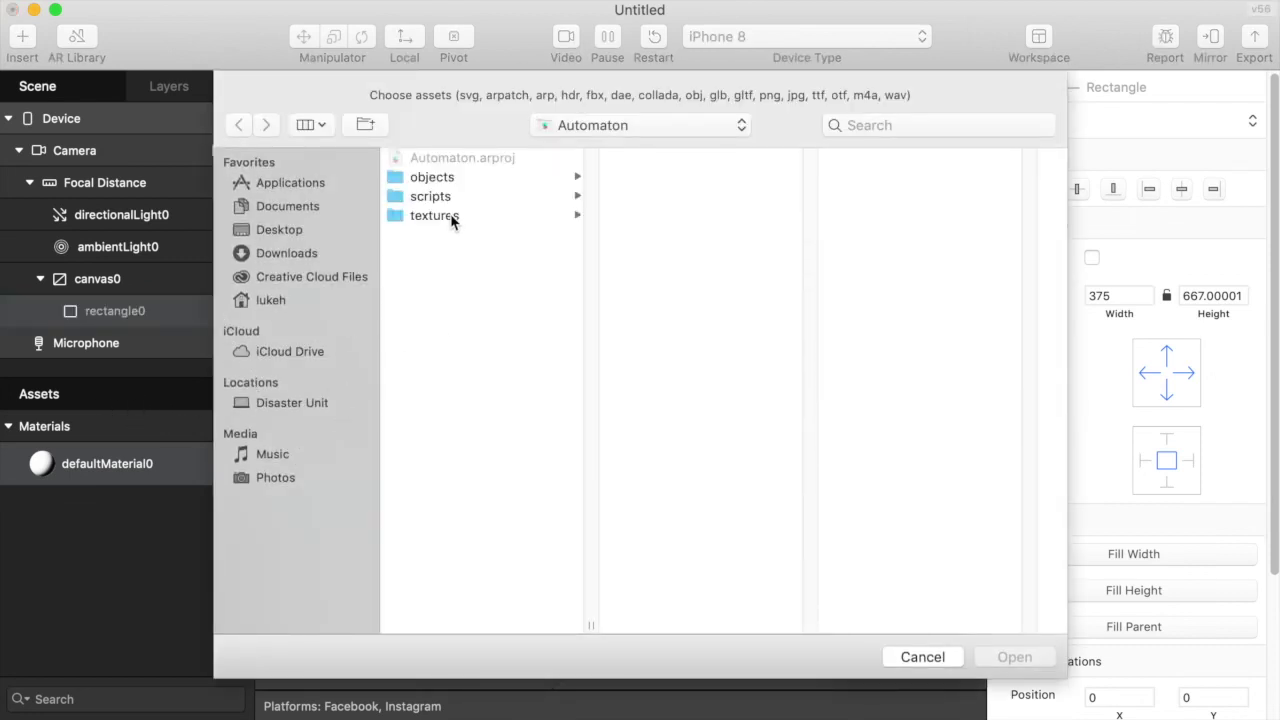
{"action": "left_click", "coordinate": [297, 231]}
{"action": "left_click", "coordinate": [421, 197]}
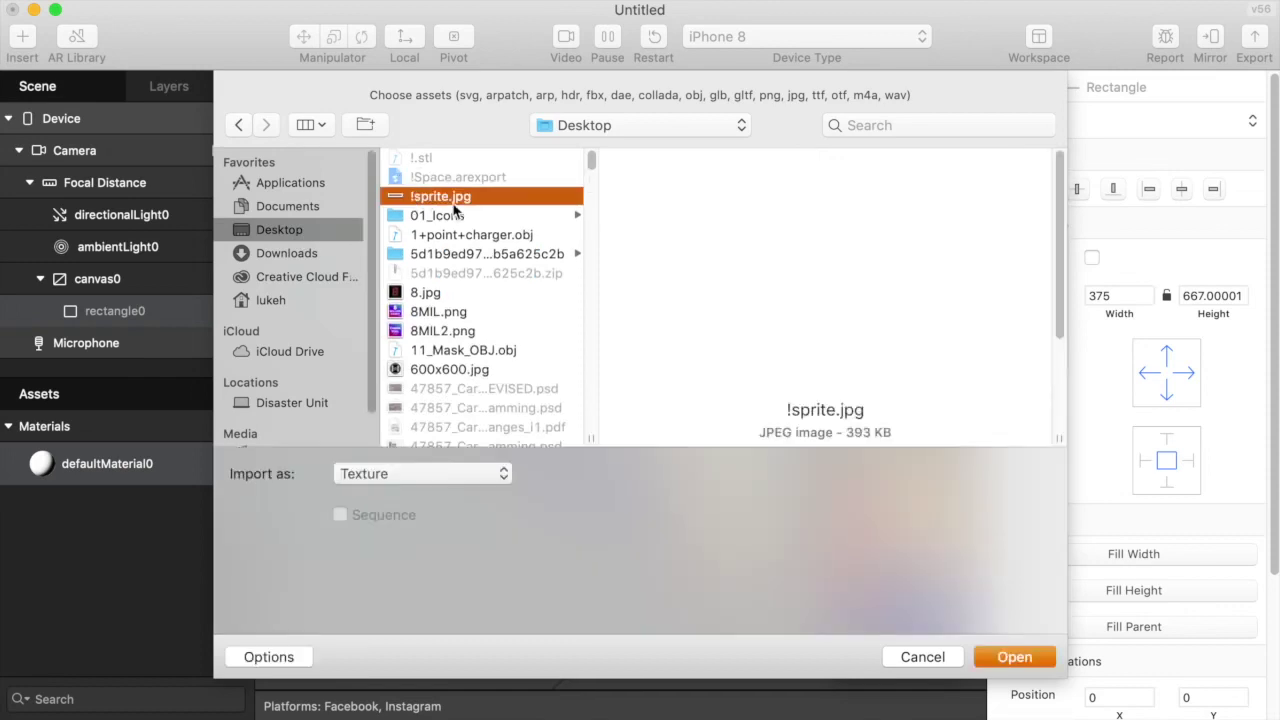
{"action": "left_click", "coordinate": [456, 478]}
{"action": "left_click", "coordinate": [455, 495]}
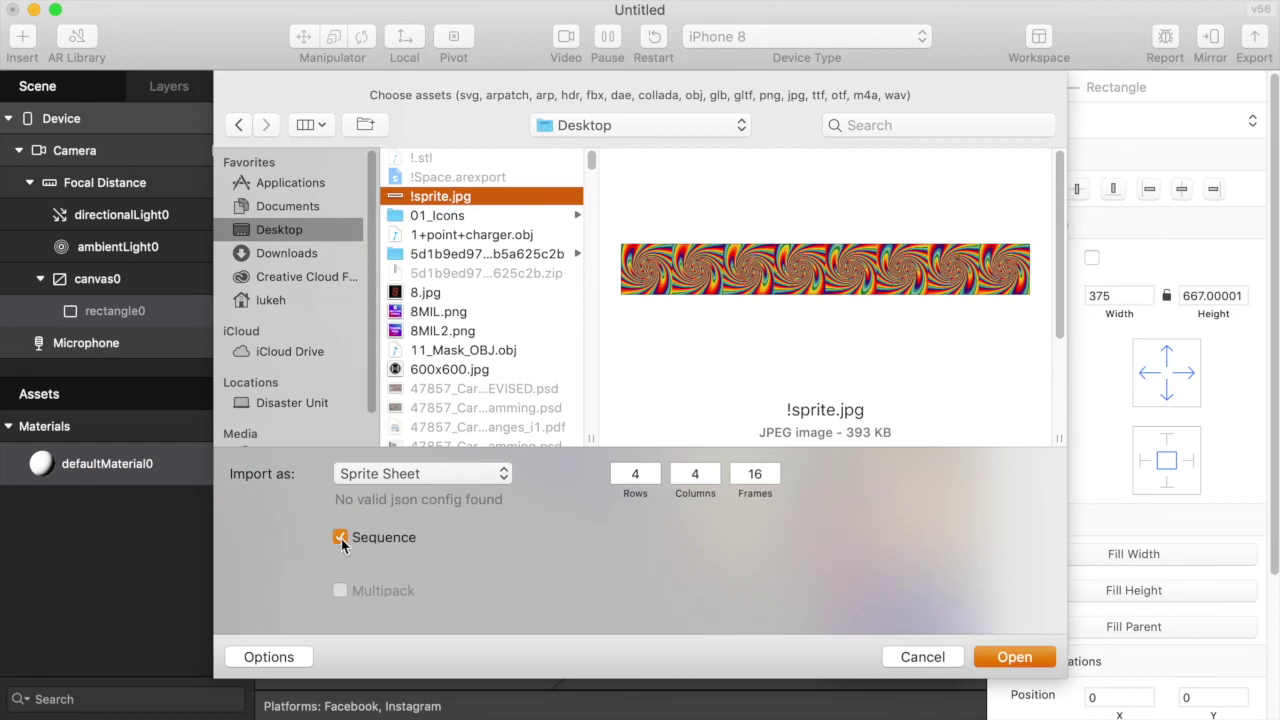
Enter 1 row, 8 columns and 8 frames, then import the sprite sheet.
{"action": "left_click", "coordinate": [645, 475]}
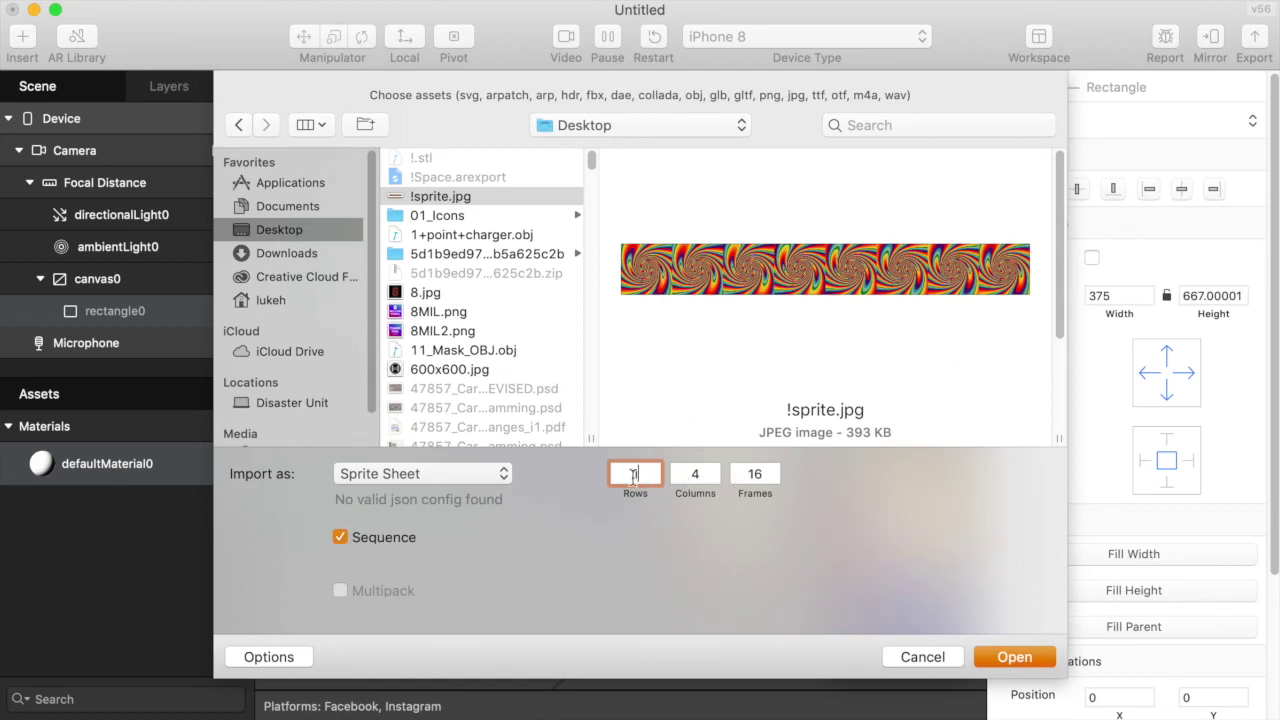
{"action": "double_click", "coordinate": [695, 474]}
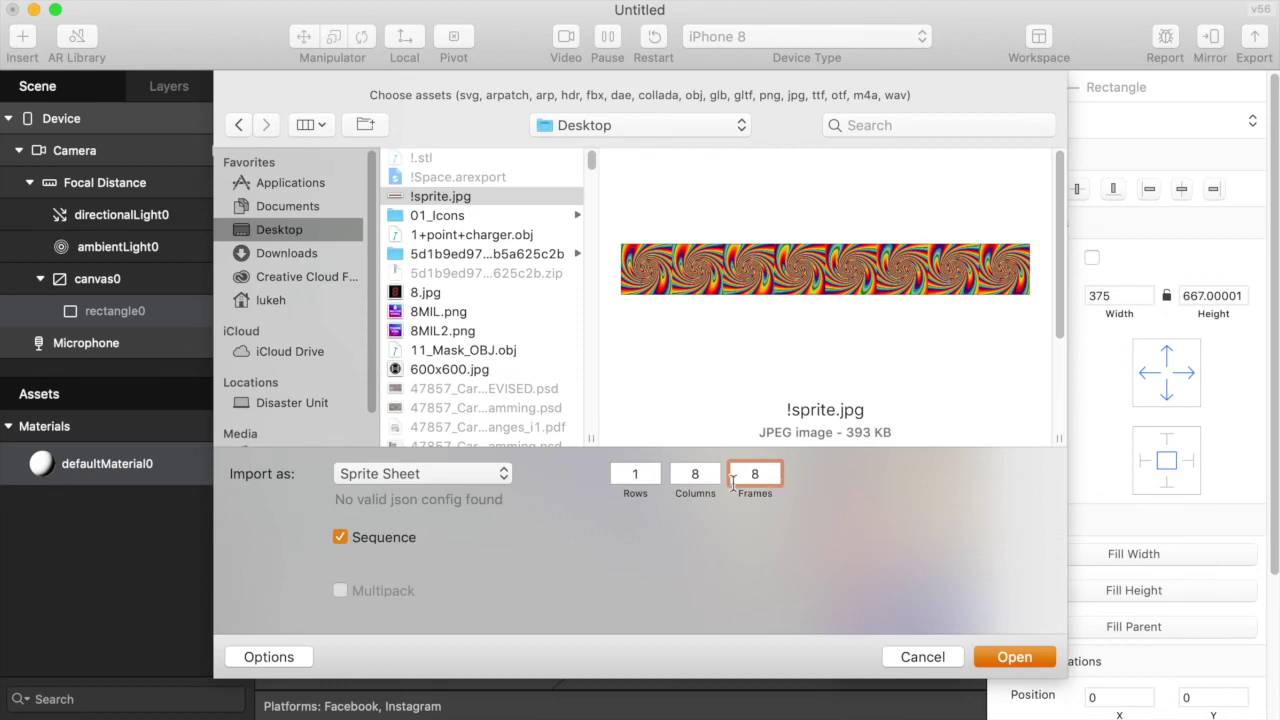
{"action": "double_click", "coordinate": [617, 477]}
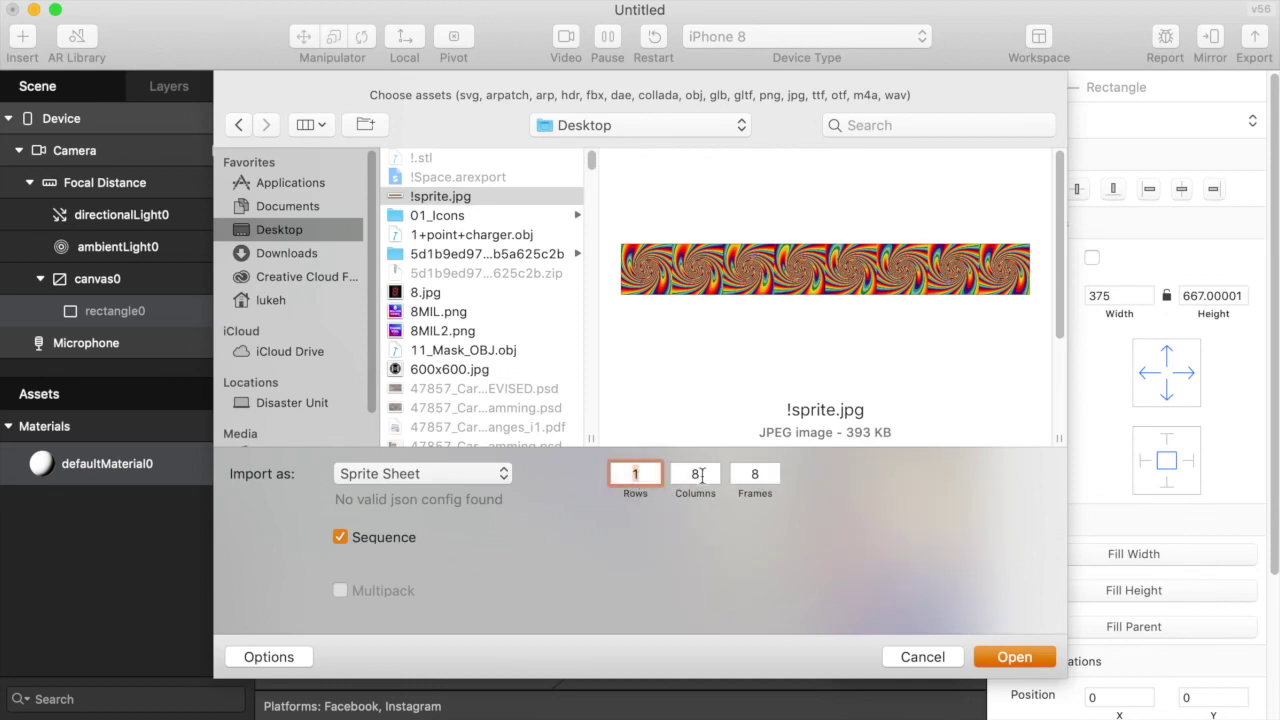
{"action": "double_click", "coordinate": [752, 477]}
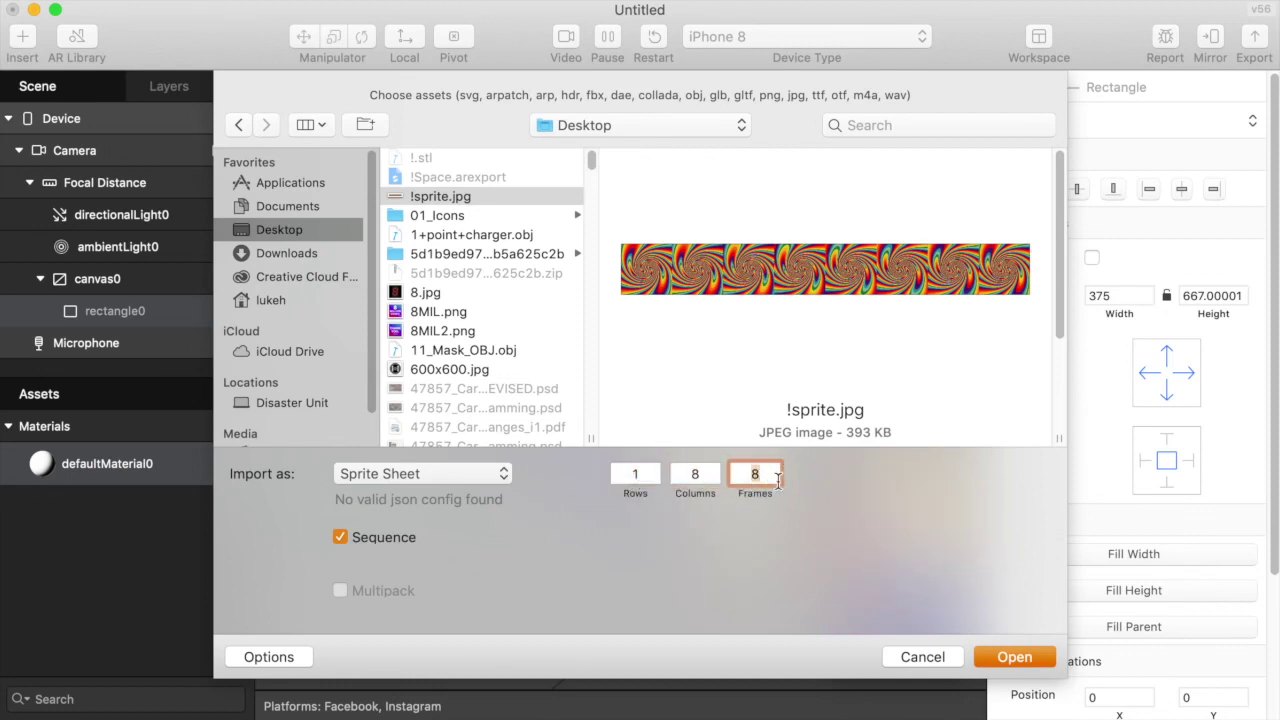
{"action": "left_click", "coordinate": [1006, 664]}
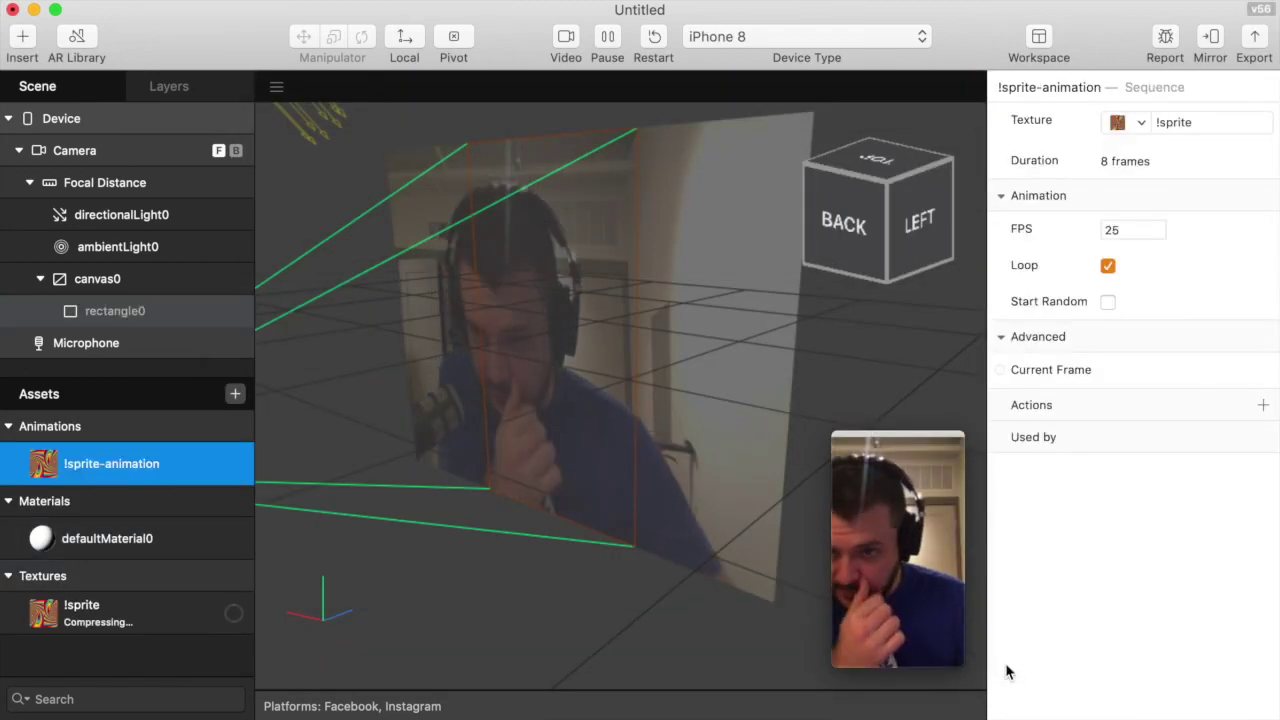
Keep the texture named !sprite and switch its compression to manual override.
{"action": "right_click", "coordinate": [168, 621]}
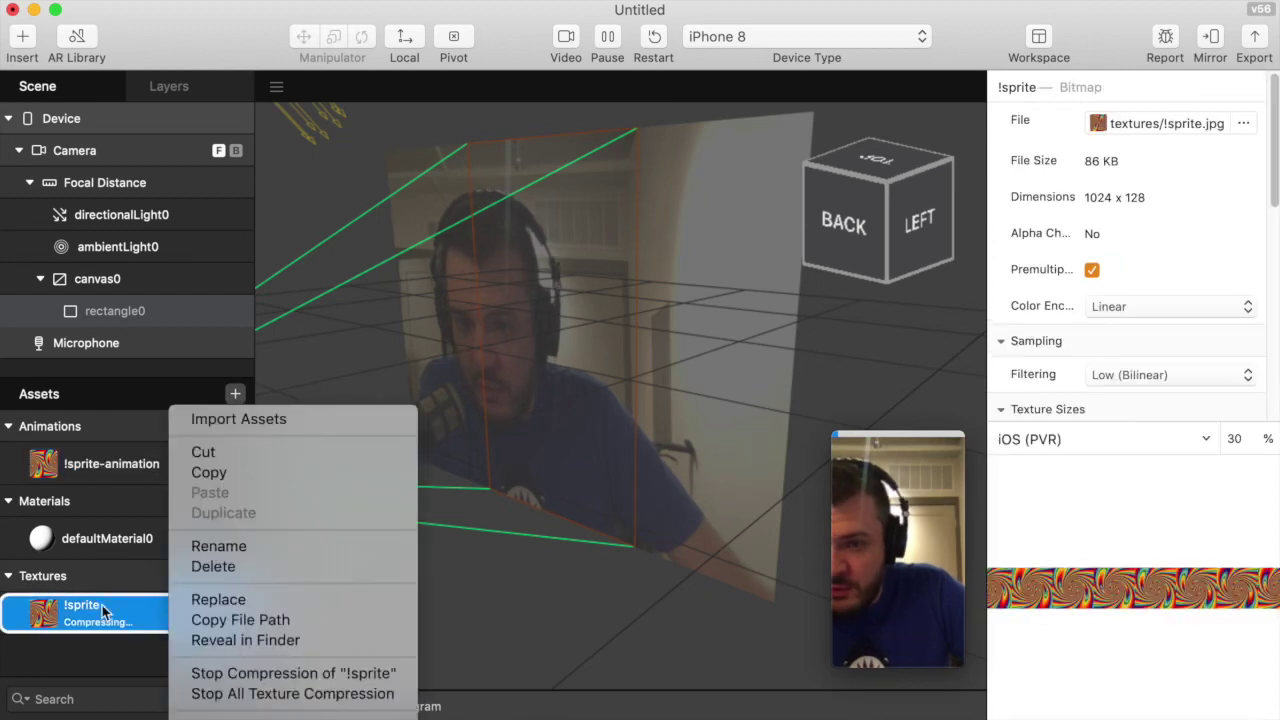
{"action": "left_click", "coordinate": [218, 546]}
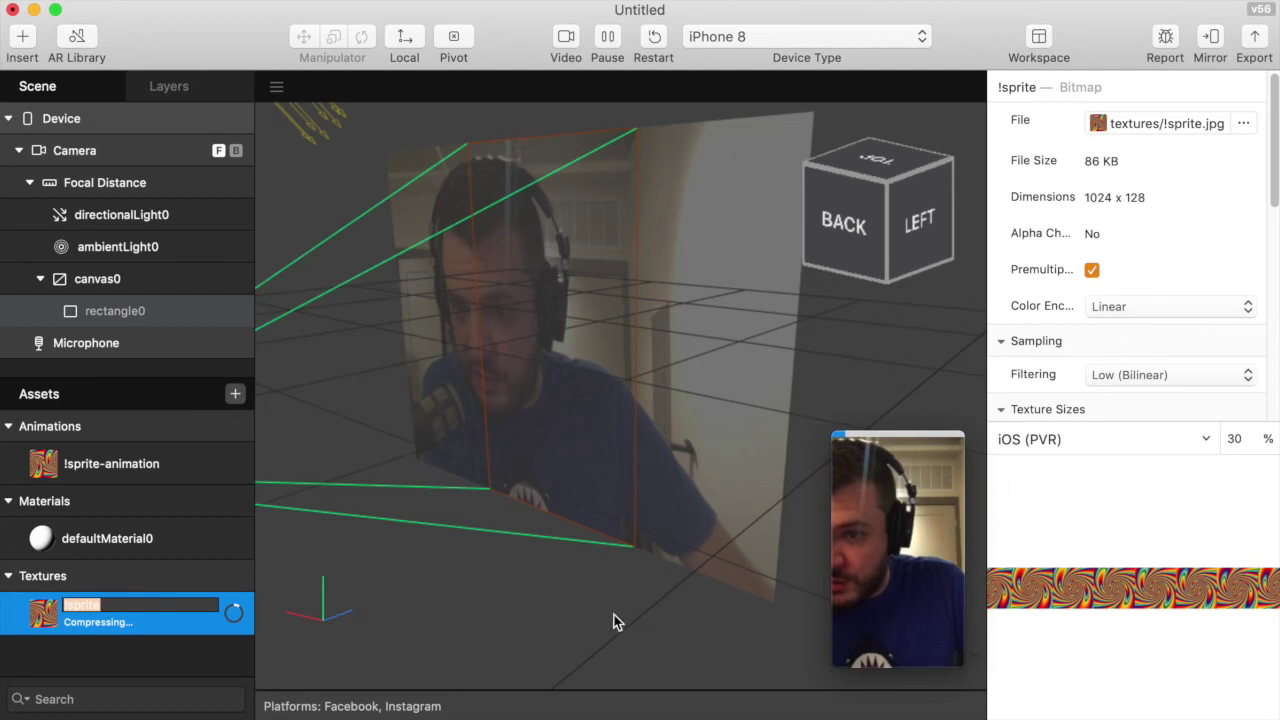
{"action": "left_click", "coordinate": [141, 624]}
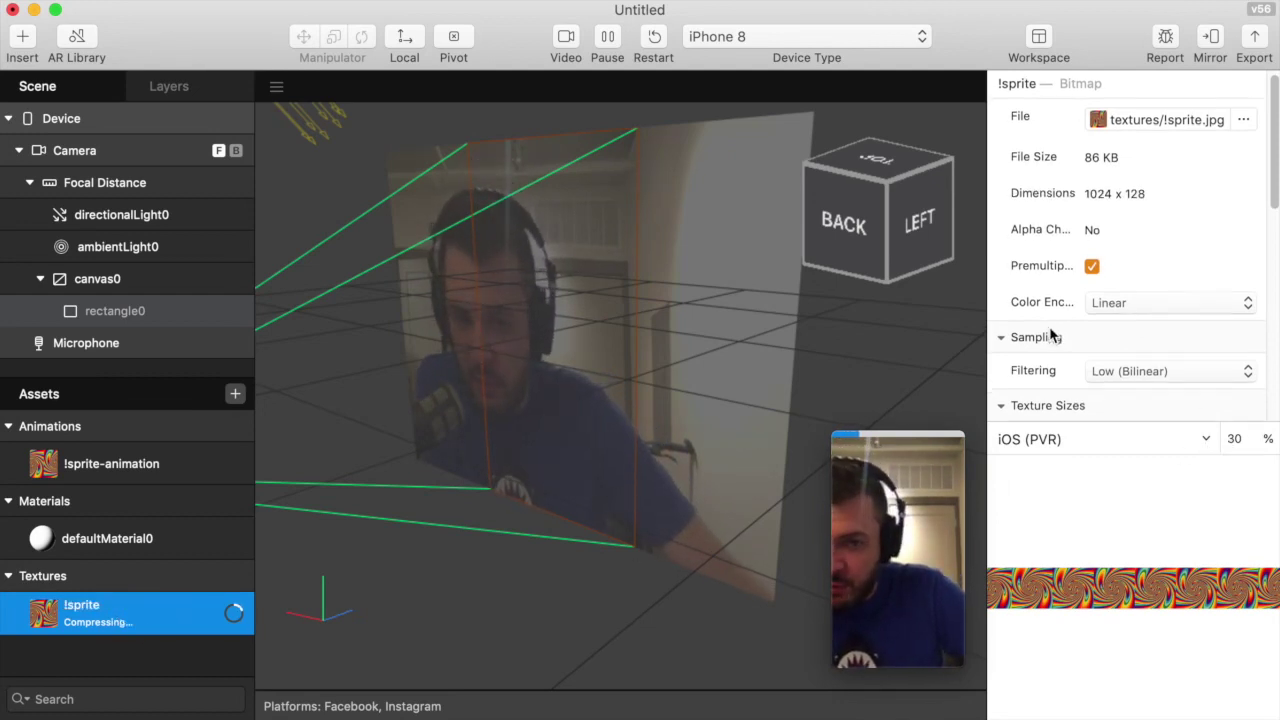
{"action": "scroll", "coordinate": [1049, 327], "scroll_direction": "down", "scroll_amount": 10}
{"action": "scroll", "coordinate": [1049, 330], "scroll_direction": "up", "scroll_amount": 2}
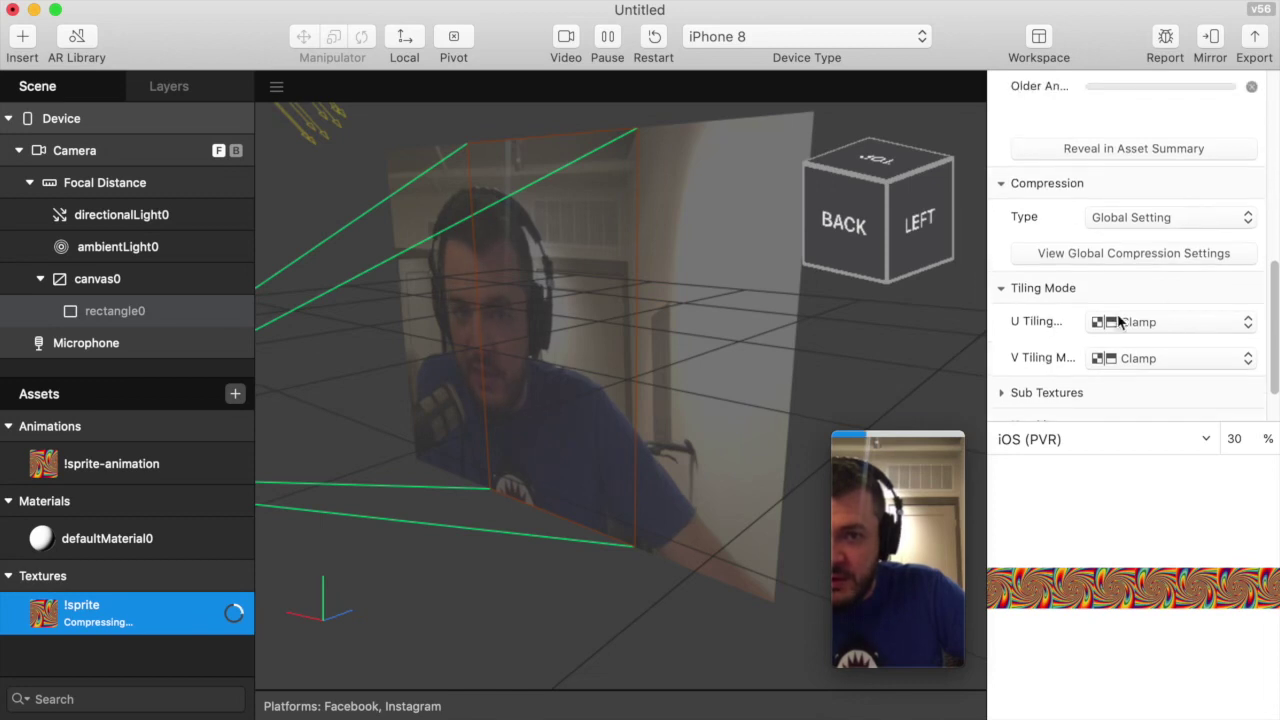
{"action": "left_click", "coordinate": [1229, 237]}
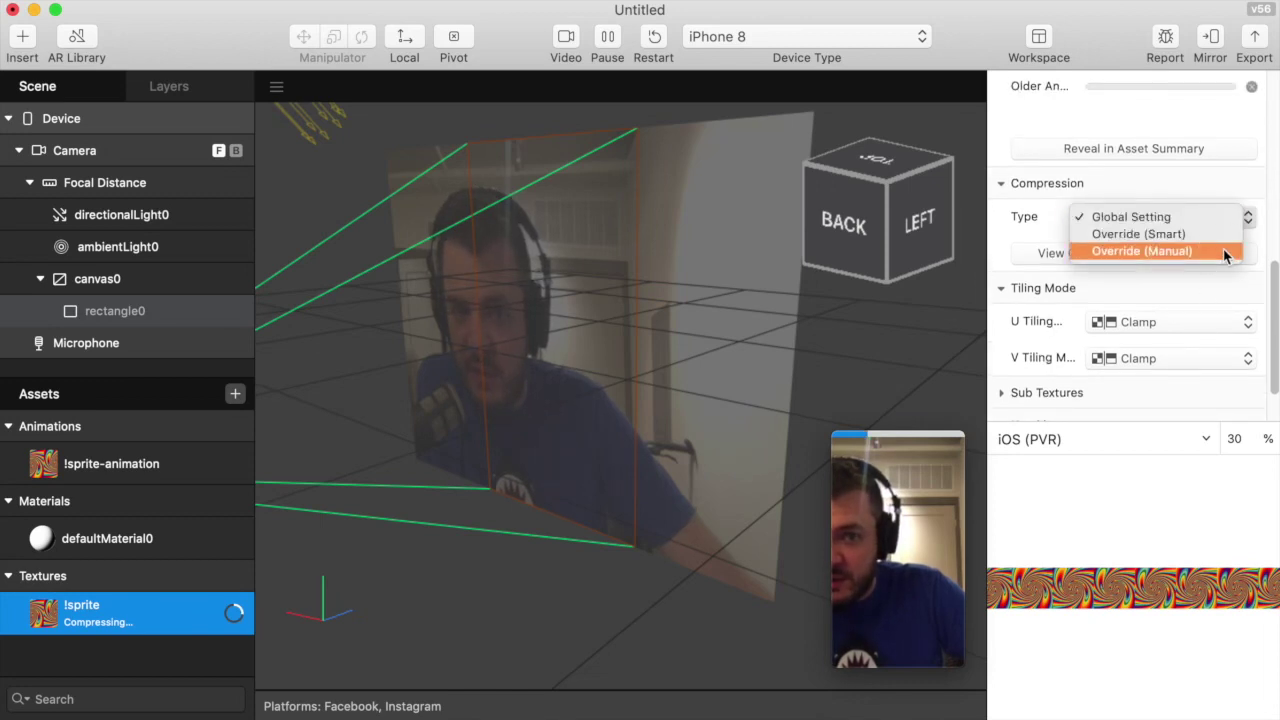
{"action": "left_click", "coordinate": [1223, 250]}
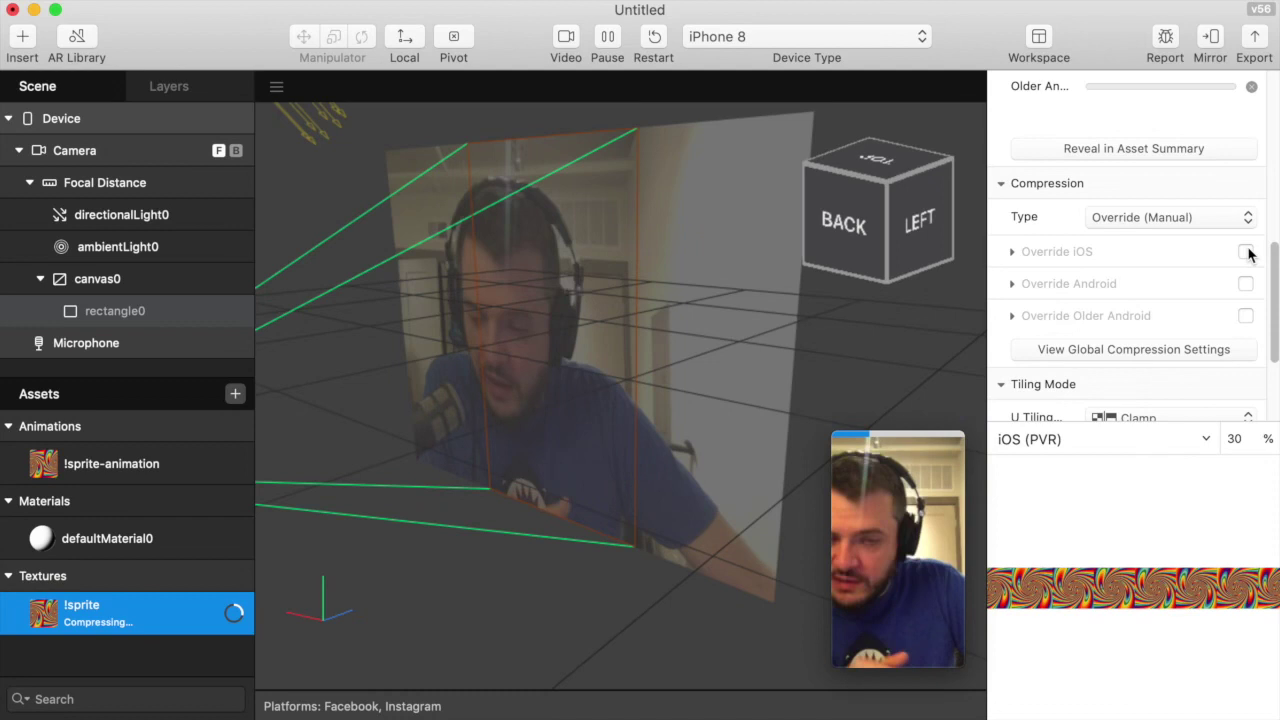
Override iOS, Android and Older Android compression with RGBA (Passthrough).
{"action": "left_click", "coordinate": [1246, 253]}
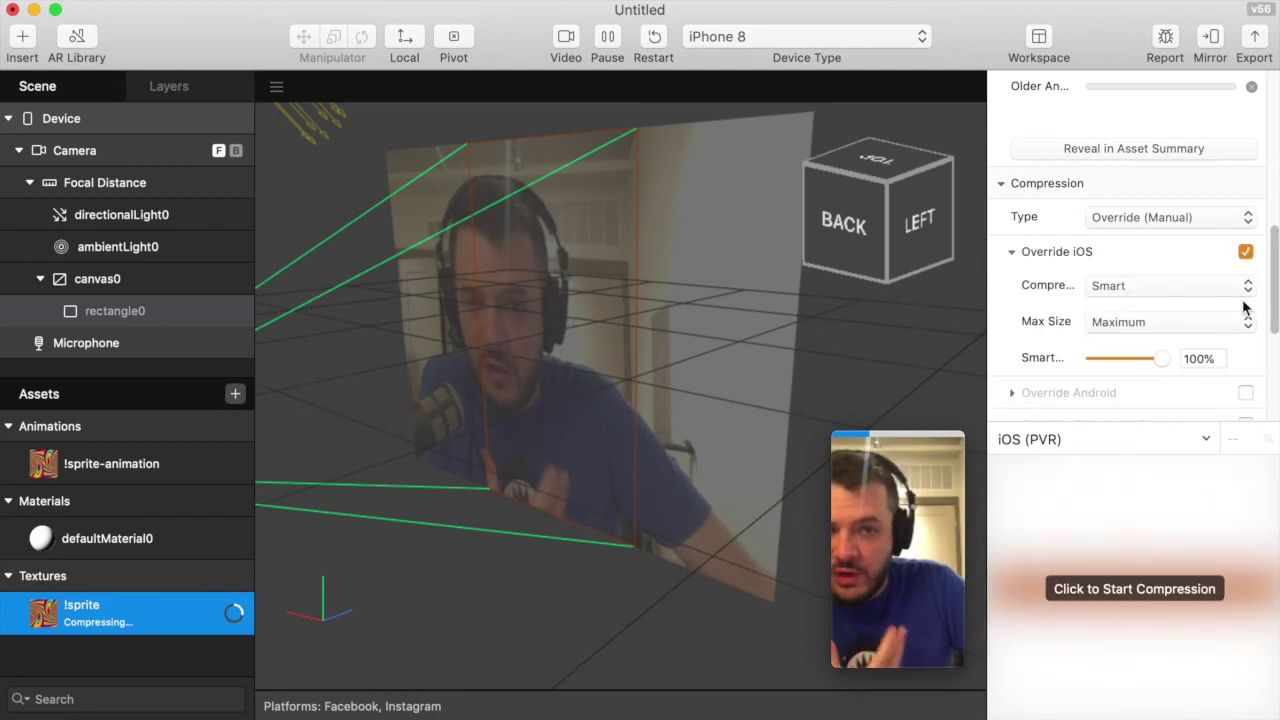
{"action": "left_click", "coordinate": [1234, 286]}
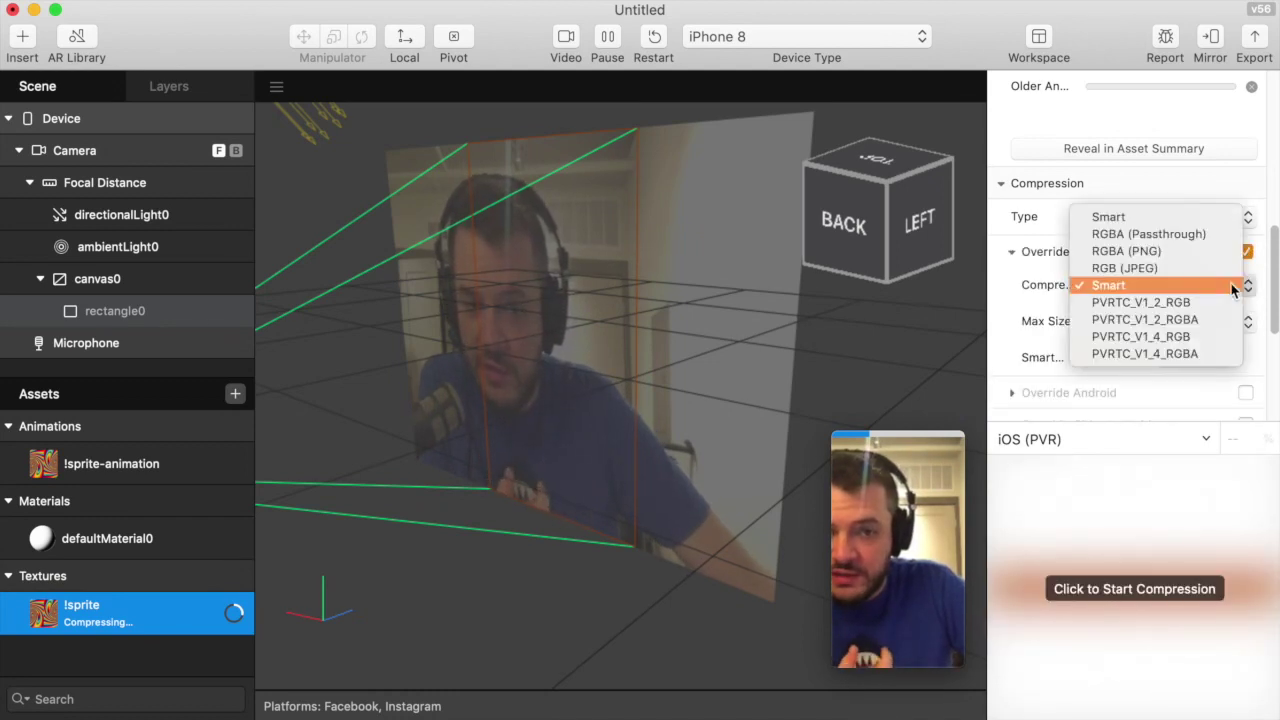
{"action": "left_click", "coordinate": [1213, 238]}
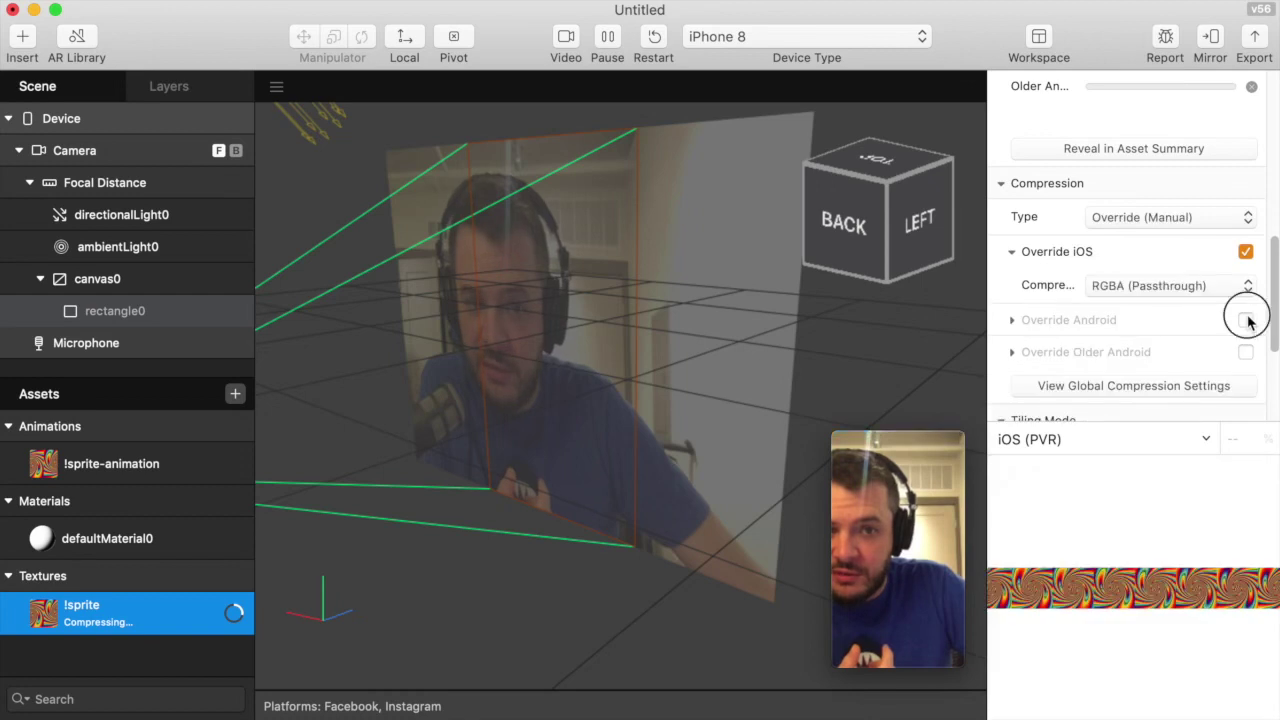
{"action": "left_click", "coordinate": [1246, 320]}
{"action": "left_click", "coordinate": [1100, 353]}
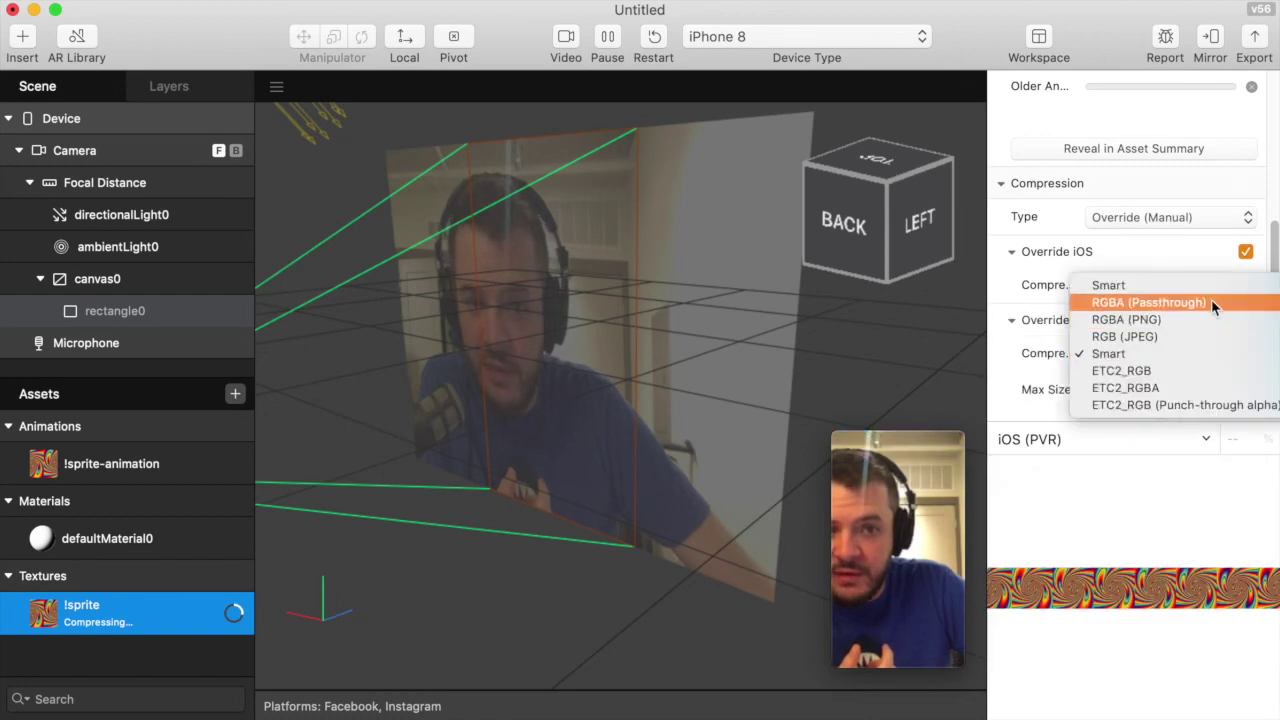
{"action": "left_click", "coordinate": [1211, 299]}
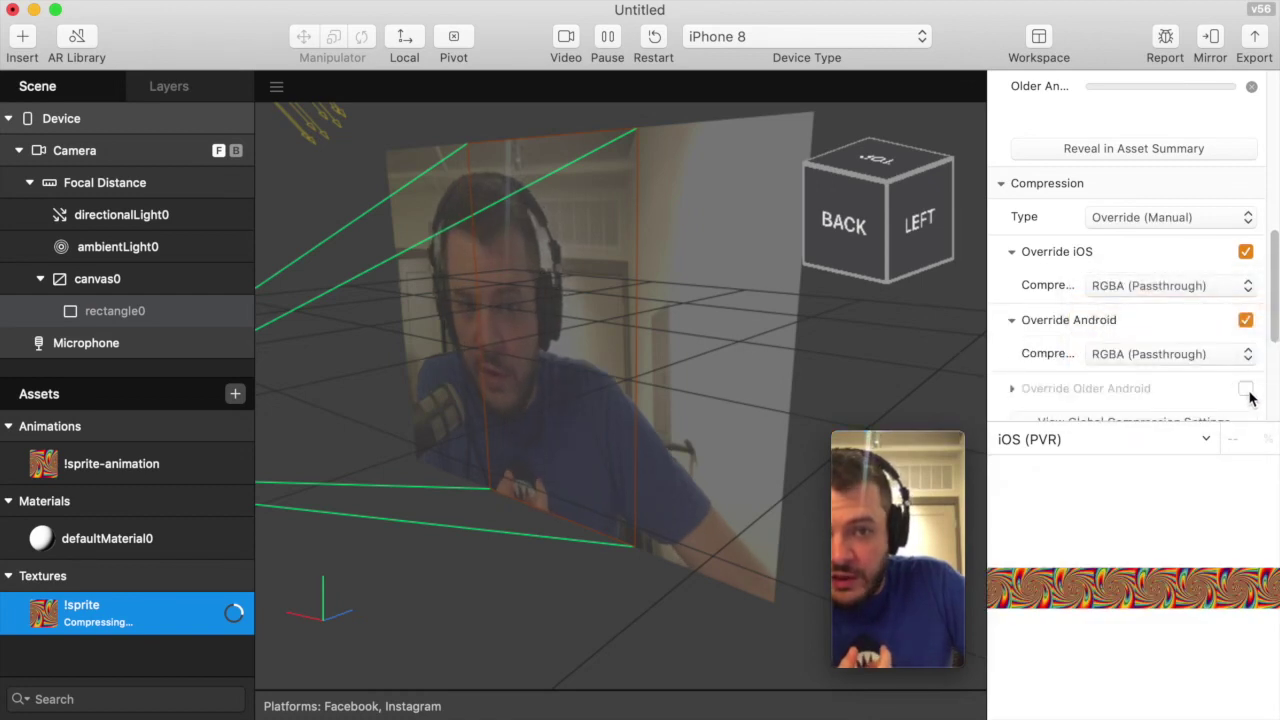
{"action": "left_click", "coordinate": [1245, 389]}
{"action": "scroll", "coordinate": [1063, 397], "scroll_direction": "down", "scroll_amount": 2}
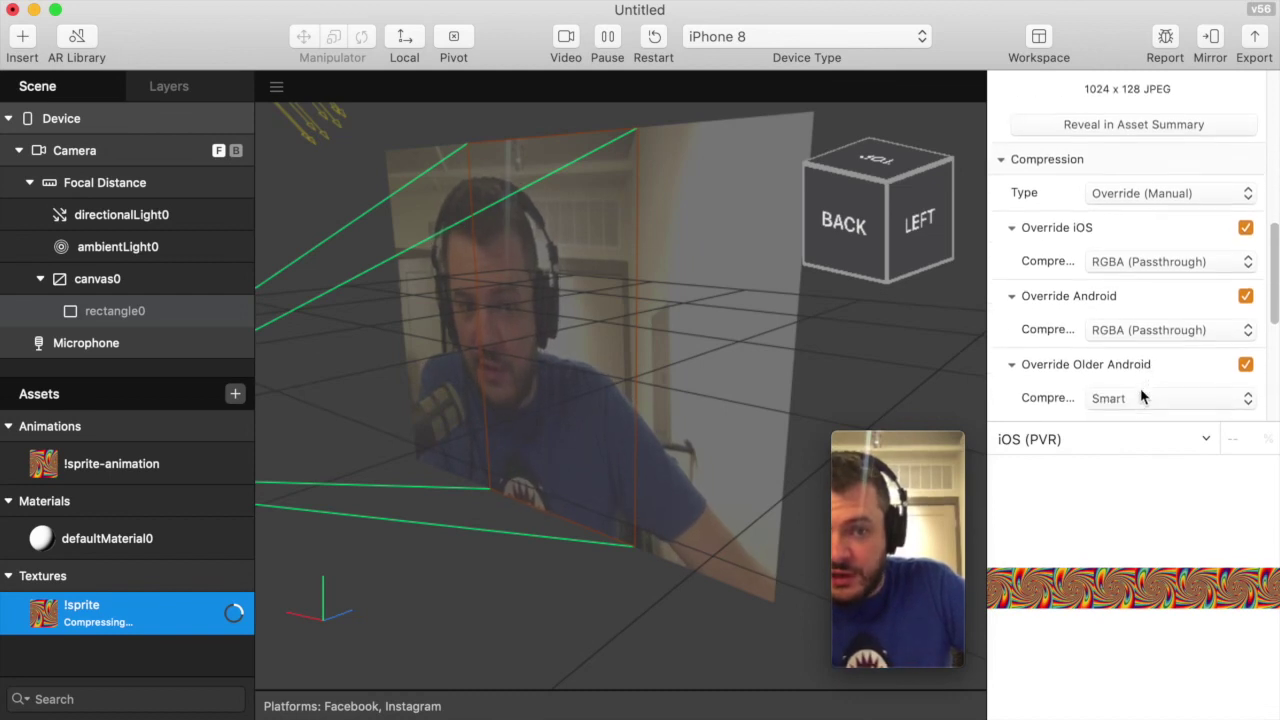
{"action": "left_click", "coordinate": [1100, 341]}
{"action": "left_click", "coordinate": [1105, 359]}
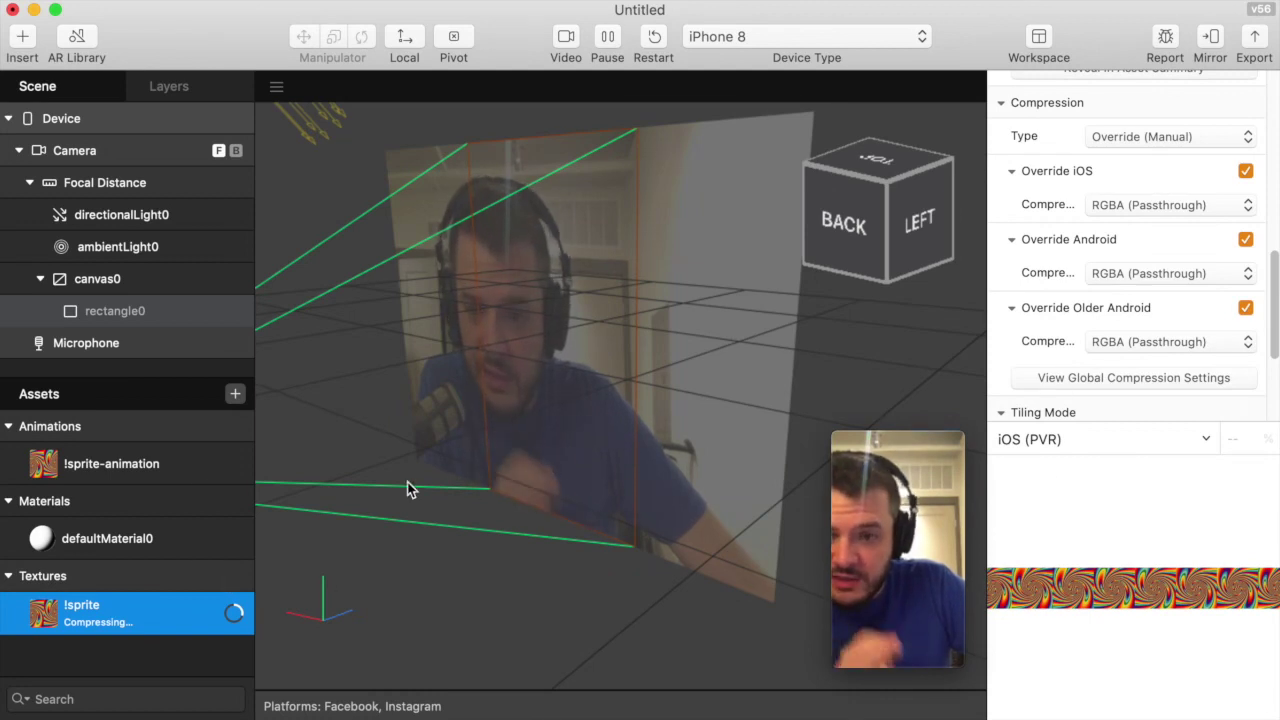
{"action": "left_click", "coordinate": [187, 467]}
Make rectangle0 visible again and float the device preview window.
{"action": "left_click", "coordinate": [170, 313]}
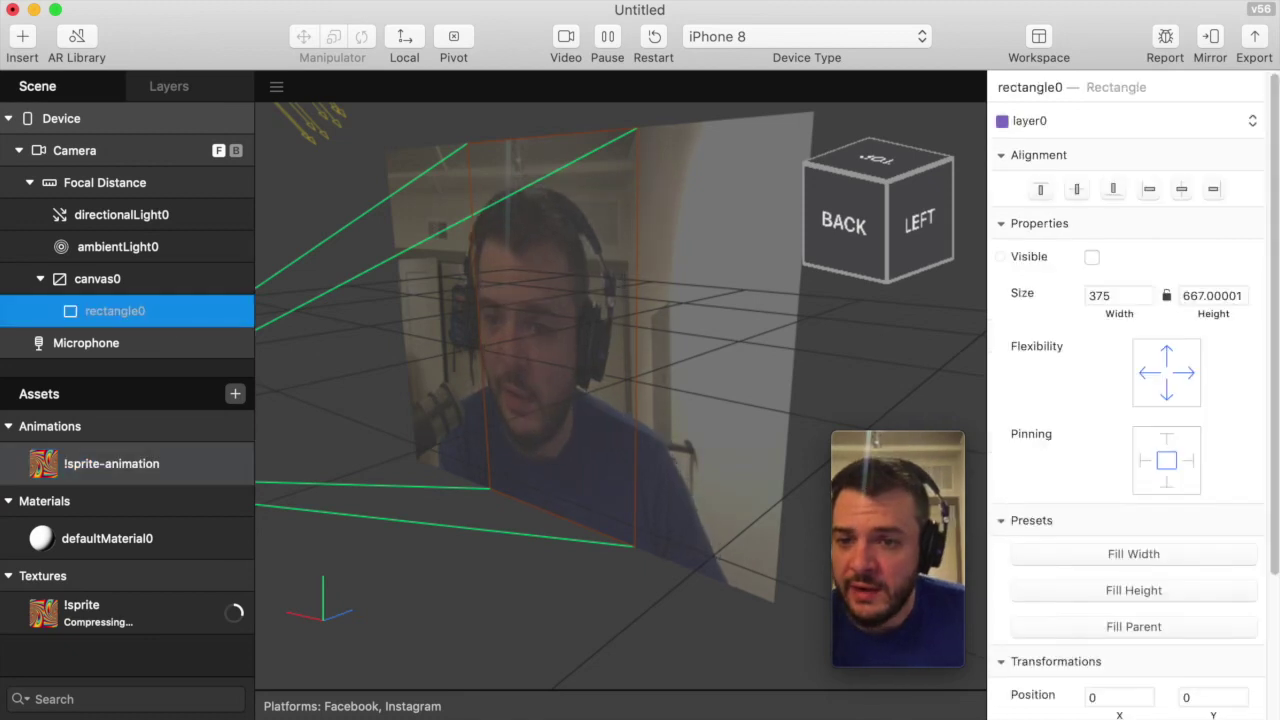
{"action": "left_click", "coordinate": [1092, 257]}
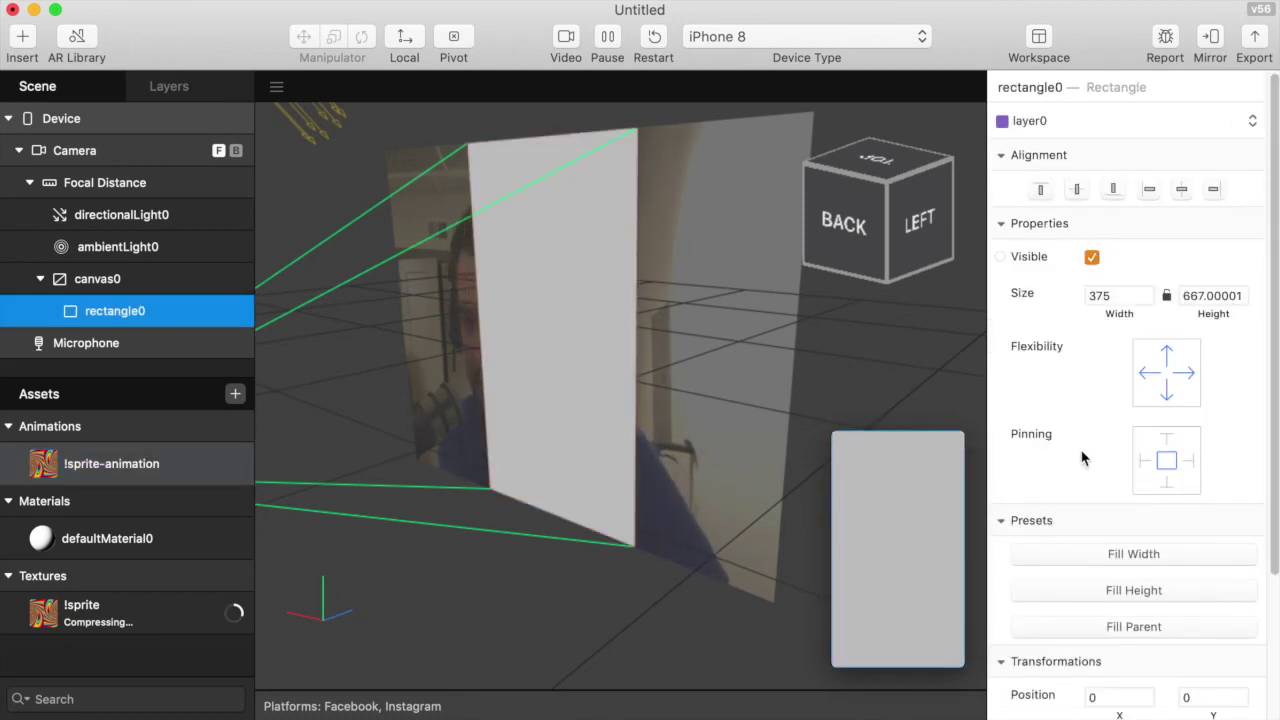
{"action": "left_click", "coordinate": [907, 520]}
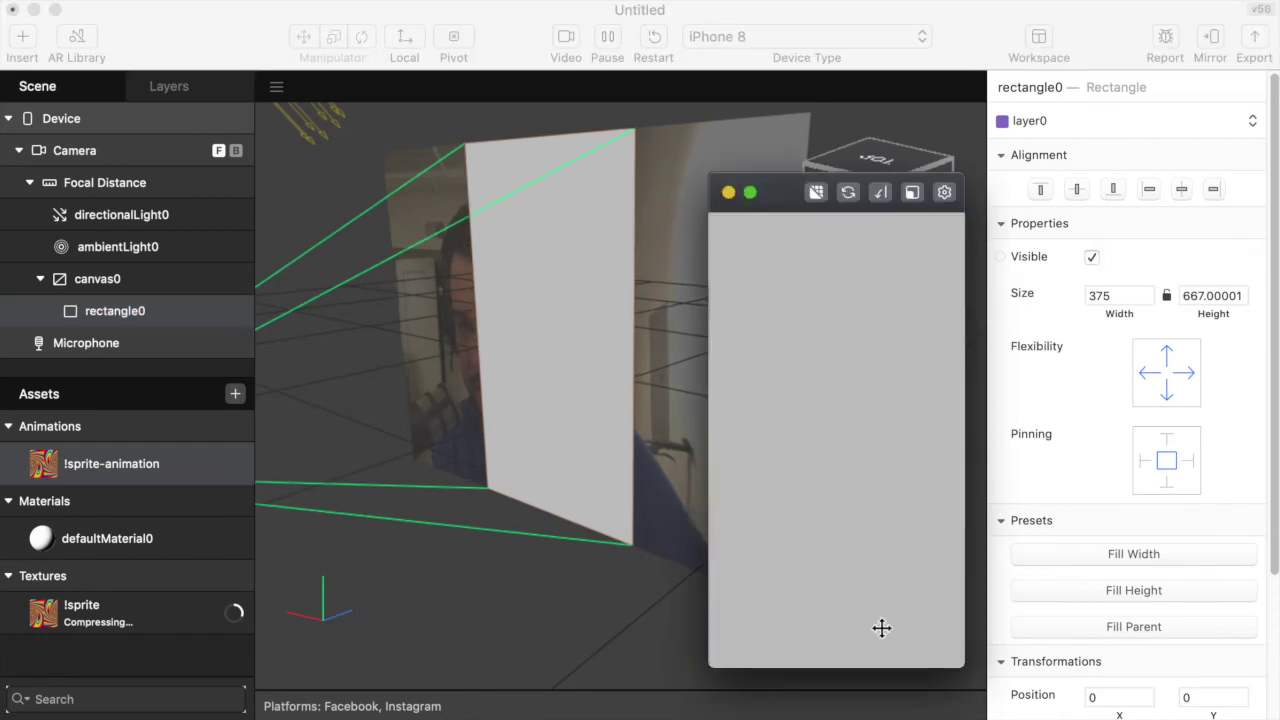
{"action": "left_click", "coordinate": [155, 313]}
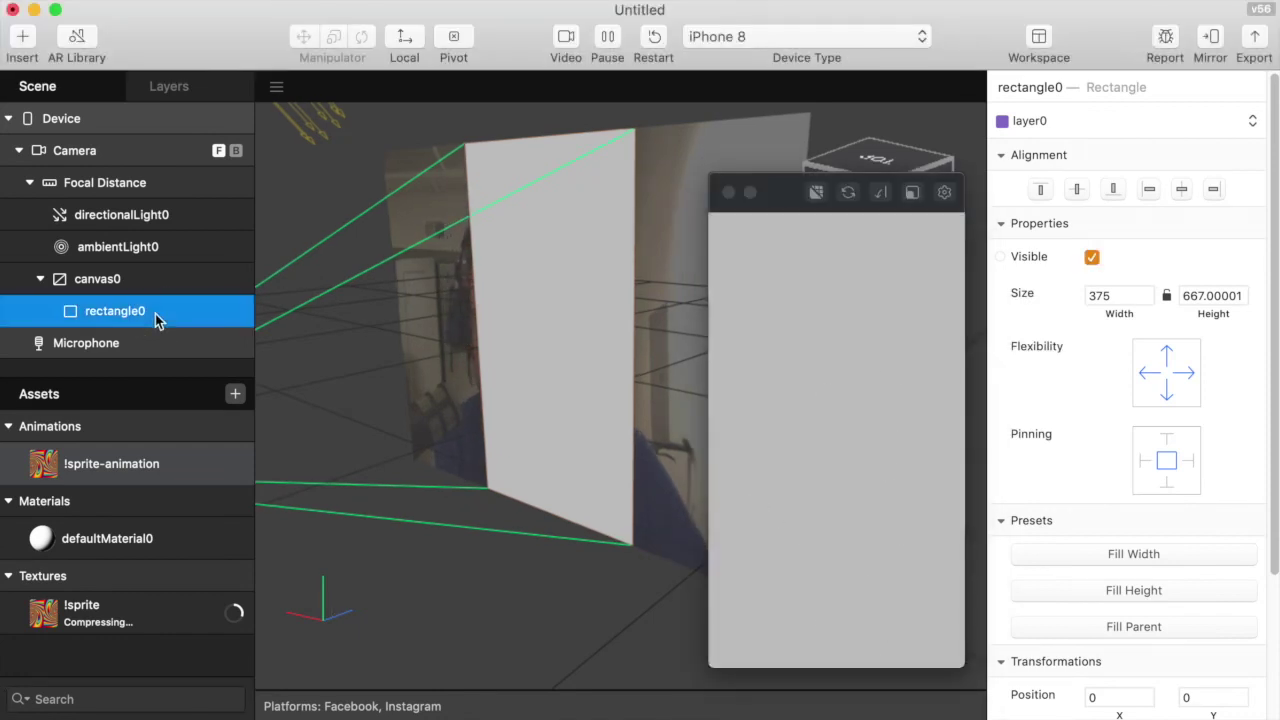
Set defaultMaterial0's Diffuse Texture to !sprite-animation.
{"action": "scroll", "coordinate": [1140, 658], "scroll_direction": "down", "scroll_amount": 5}
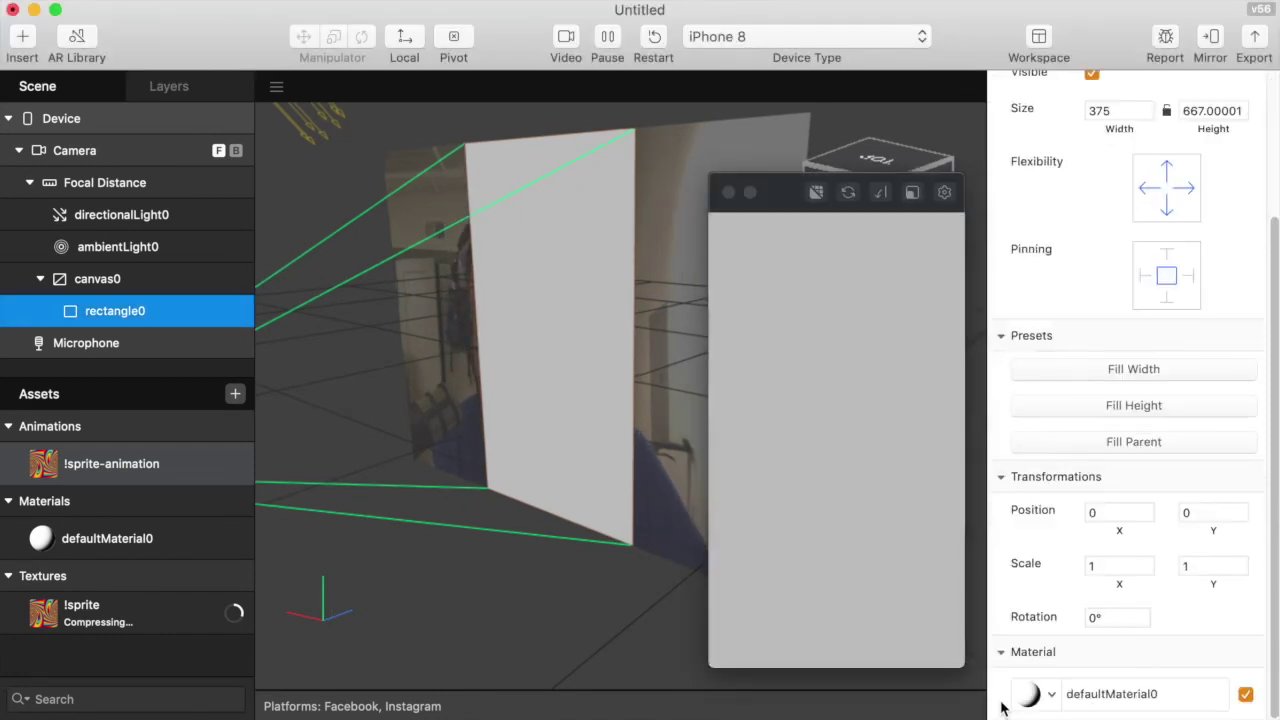
{"action": "left_click", "coordinate": [112, 556]}
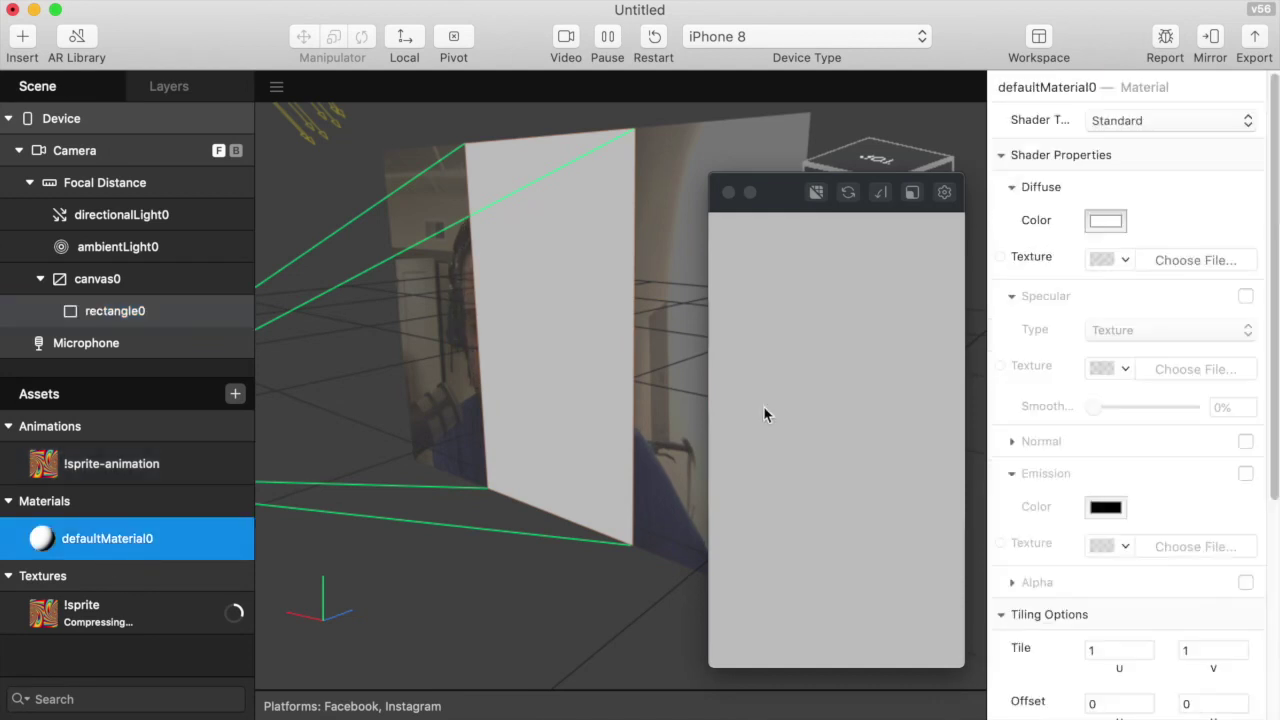
{"action": "left_click", "coordinate": [1111, 257]}
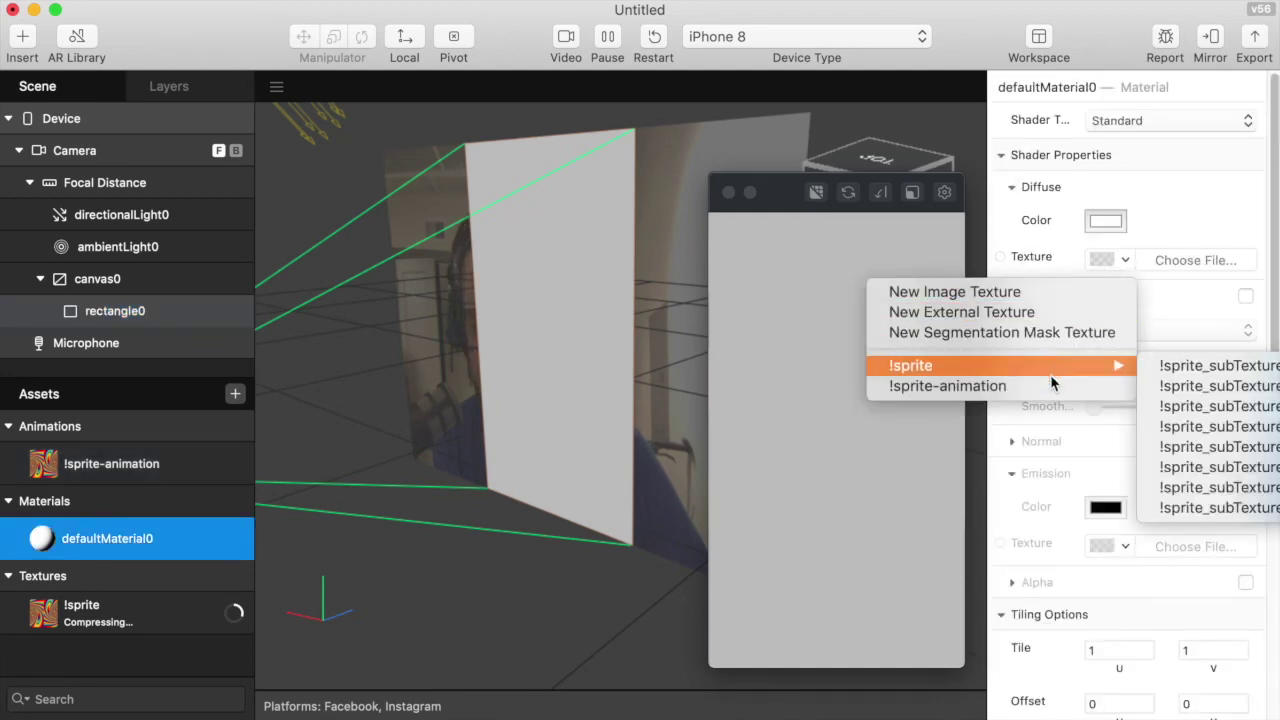
{"action": "mouse_move", "coordinate": [1051, 381]}
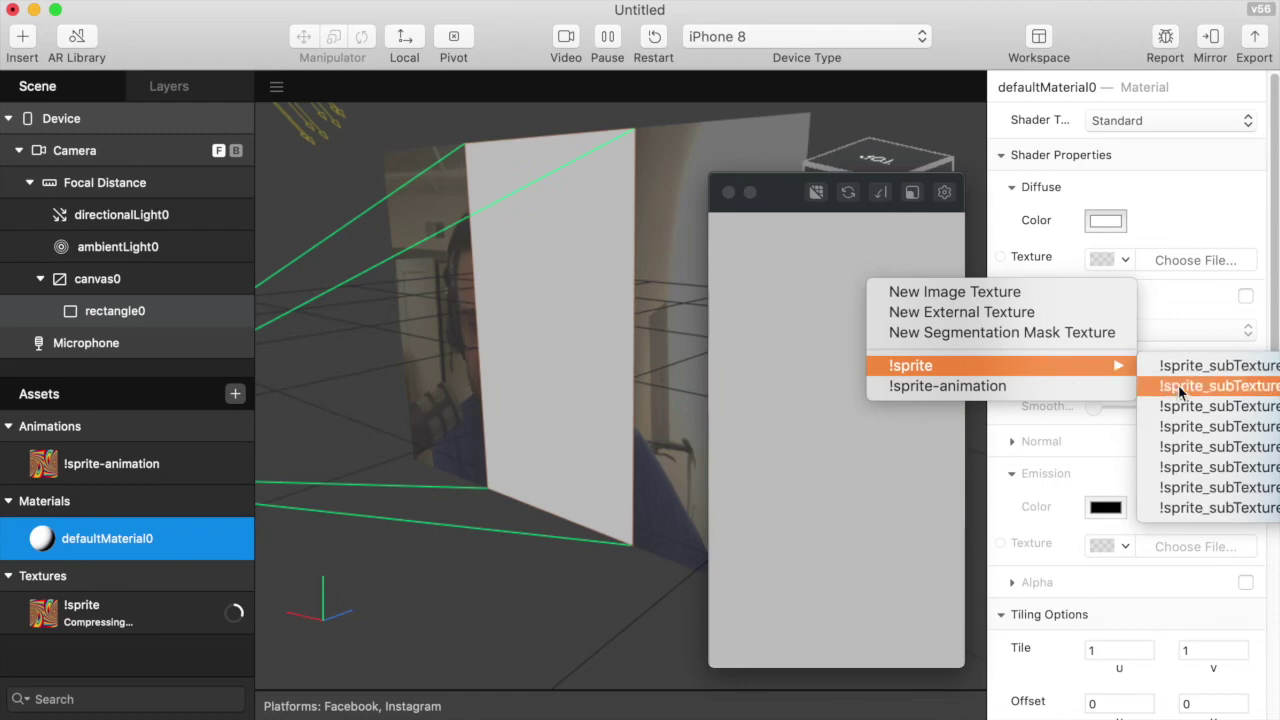
{"action": "left_click", "coordinate": [1195, 508]}
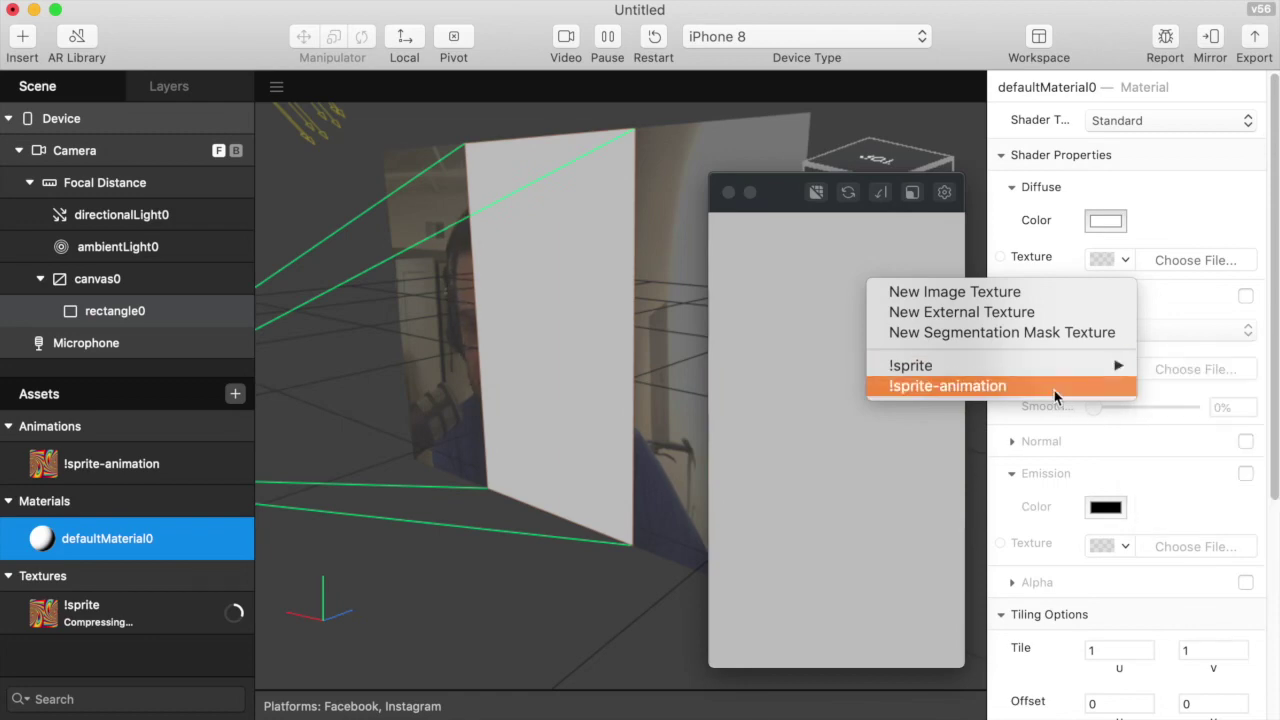
{"action": "left_click", "coordinate": [1054, 389]}
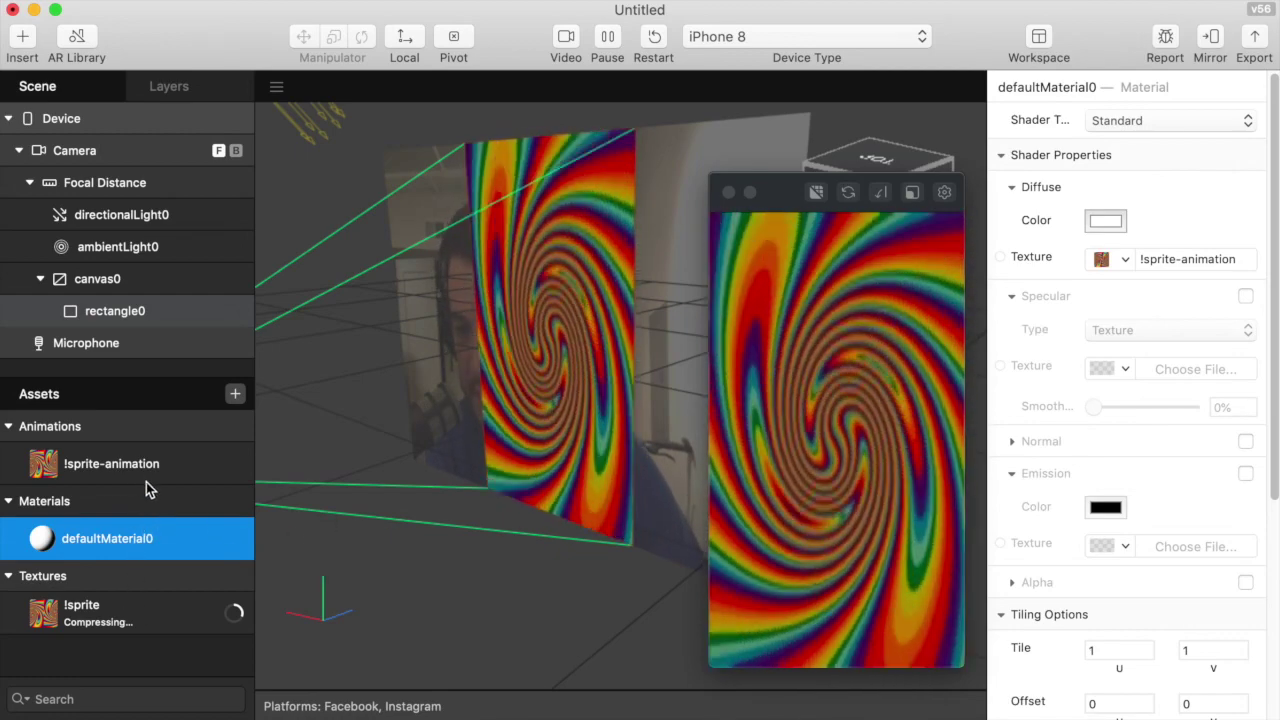
{"action": "left_click", "coordinate": [146, 482]}
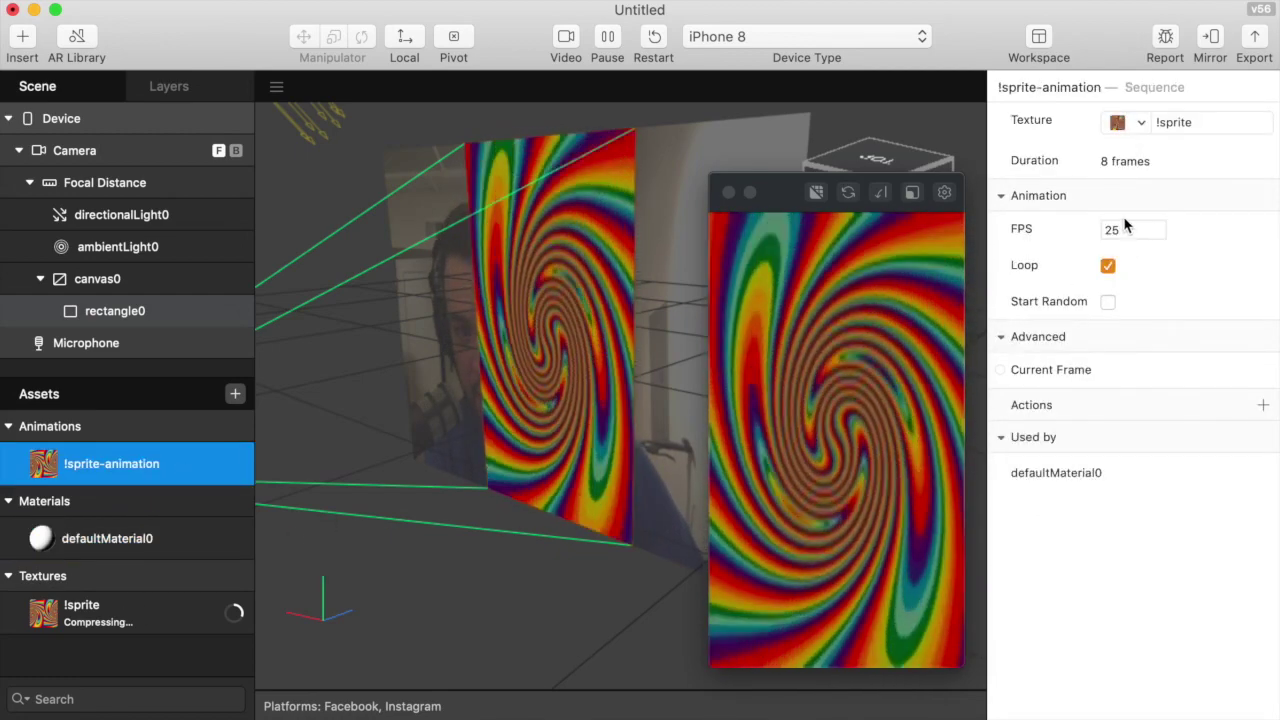
Set the !sprite-animation sequence to 40 FPS and enable Start Random.
{"action": "left_click", "coordinate": [1128, 229]}
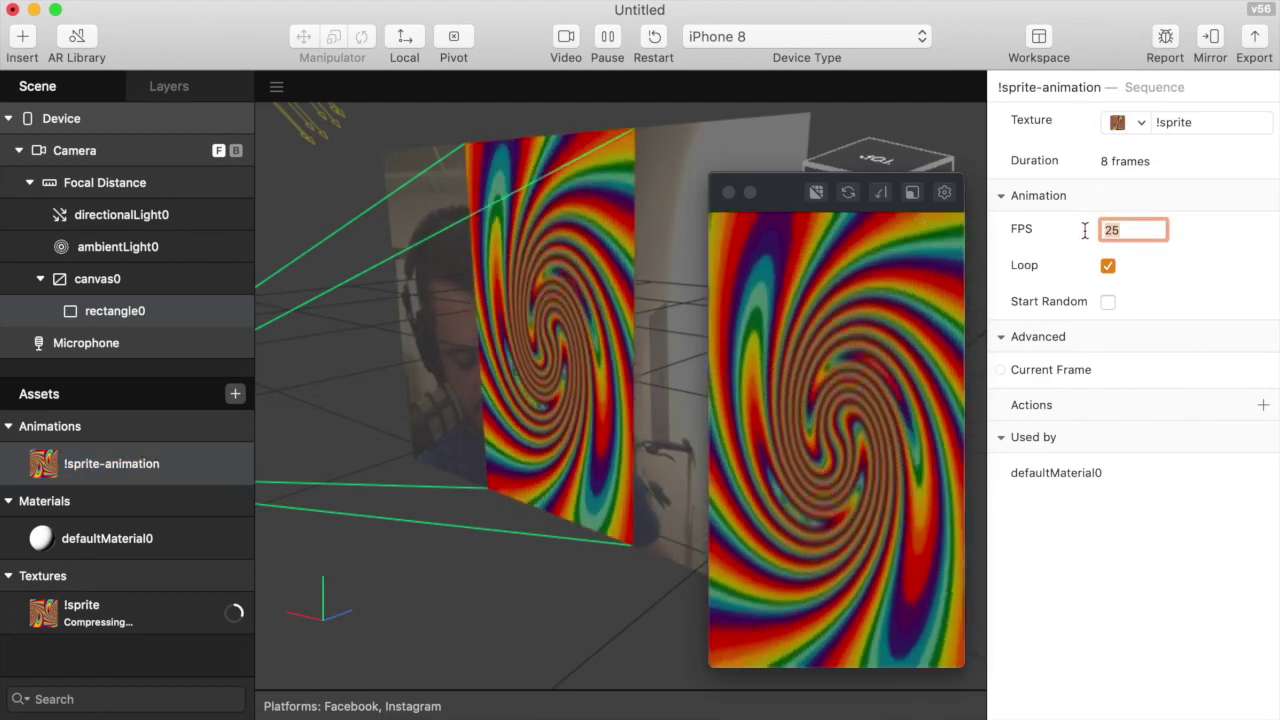
{"action": "type", "text": "40"}
{"action": "key", "text": "Return"}
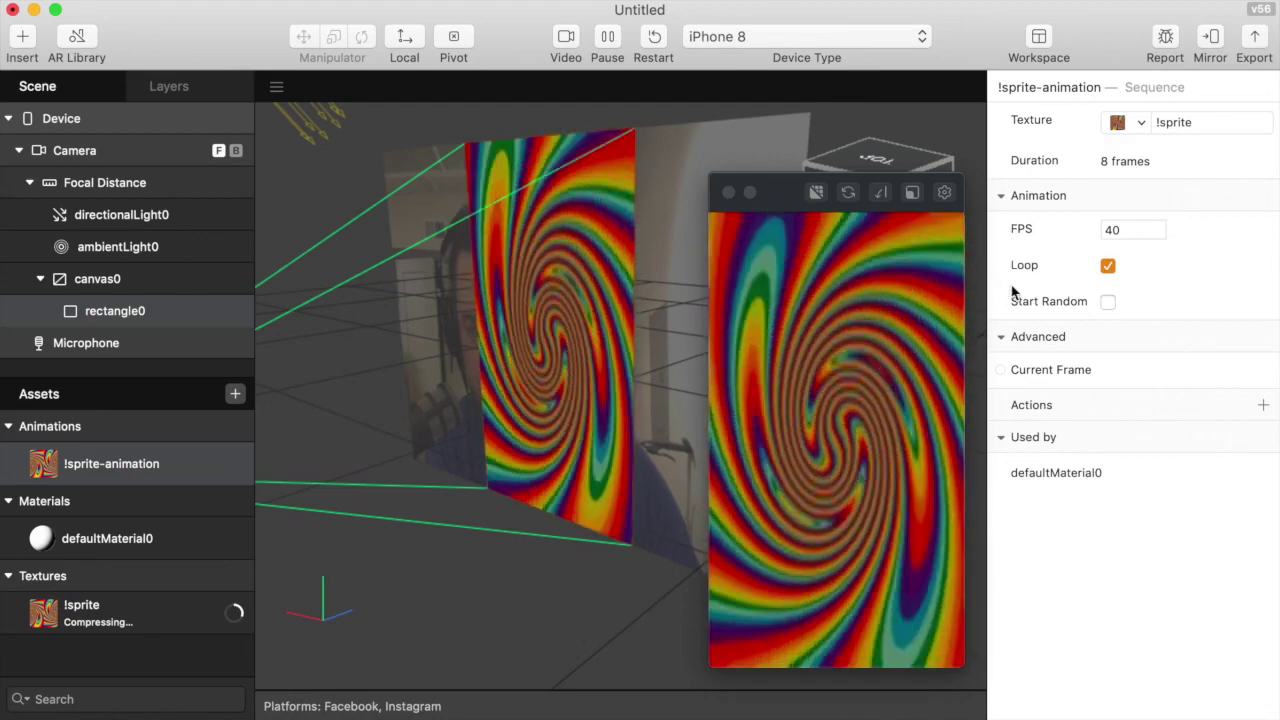
{"action": "left_click", "coordinate": [1108, 302]}
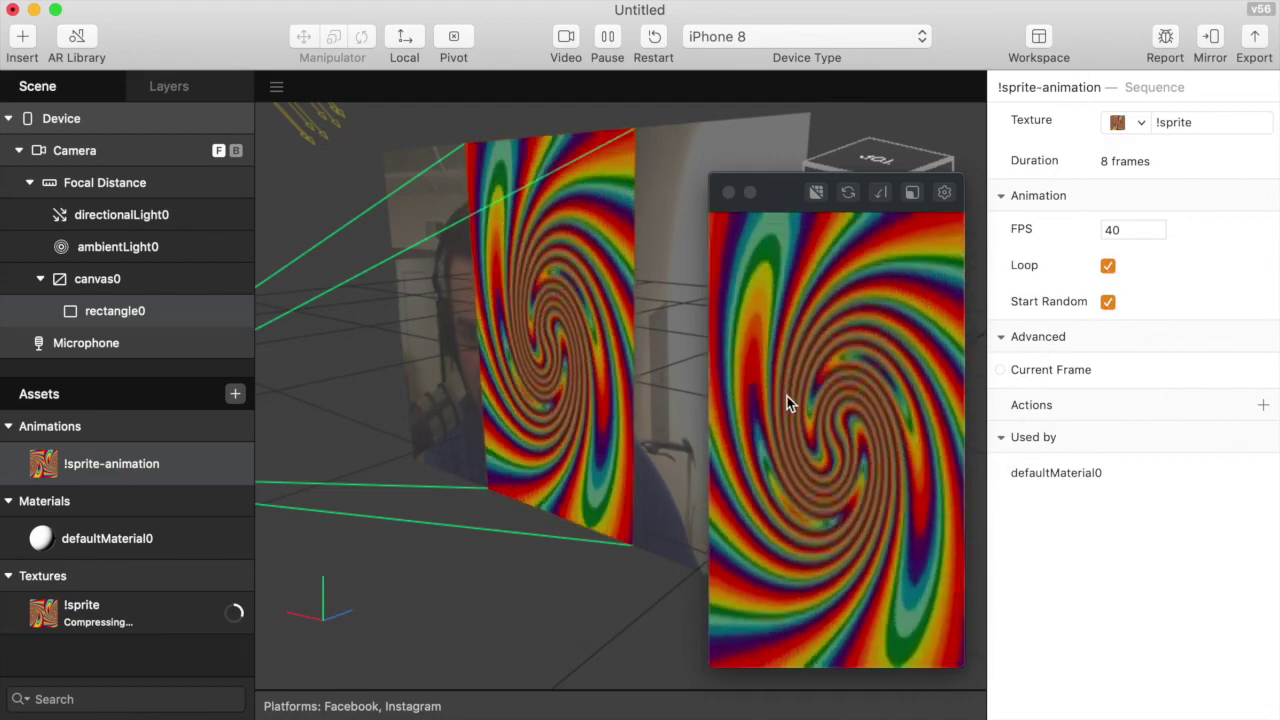
Select canvas0 in the scene tree and expand it to reveal rectangle0.
{"action": "left_click", "coordinate": [40, 278]}
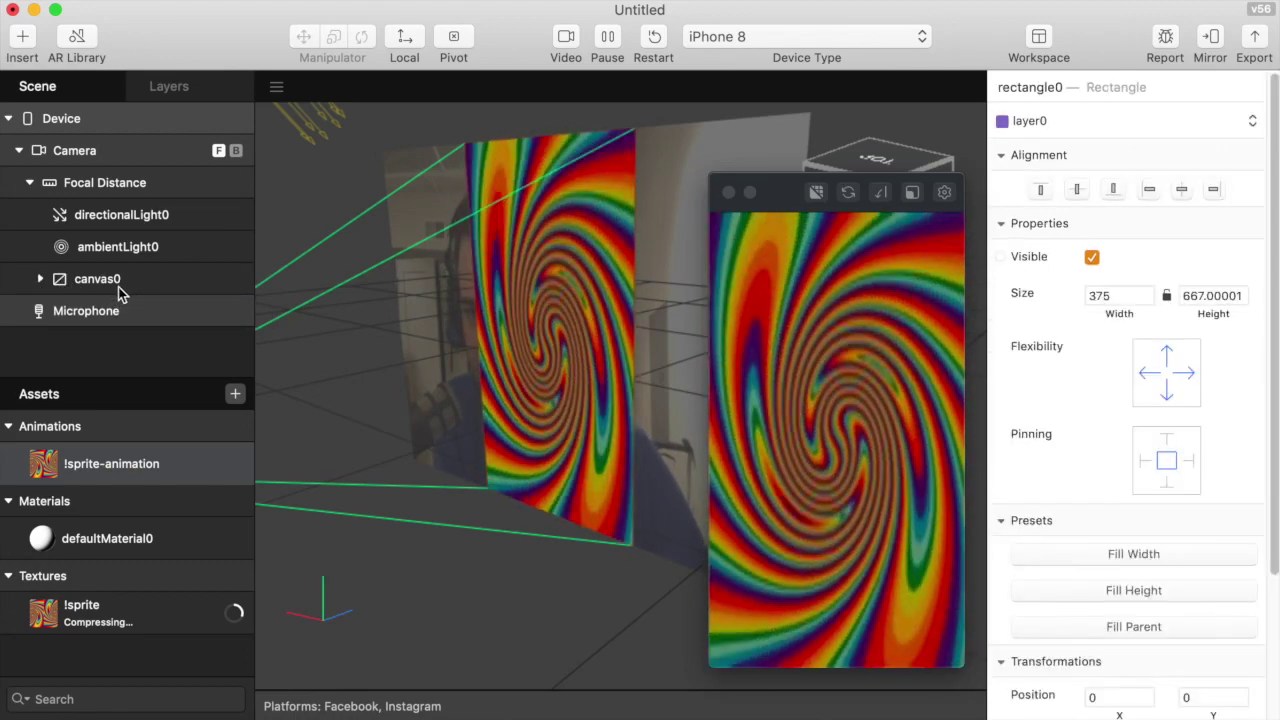
{"action": "left_click", "coordinate": [54, 282]}
{"action": "left_click", "coordinate": [40, 280]}
Delete canvas0 together with its rectangle0 from the scene.
{"action": "left_click", "coordinate": [130, 311]}
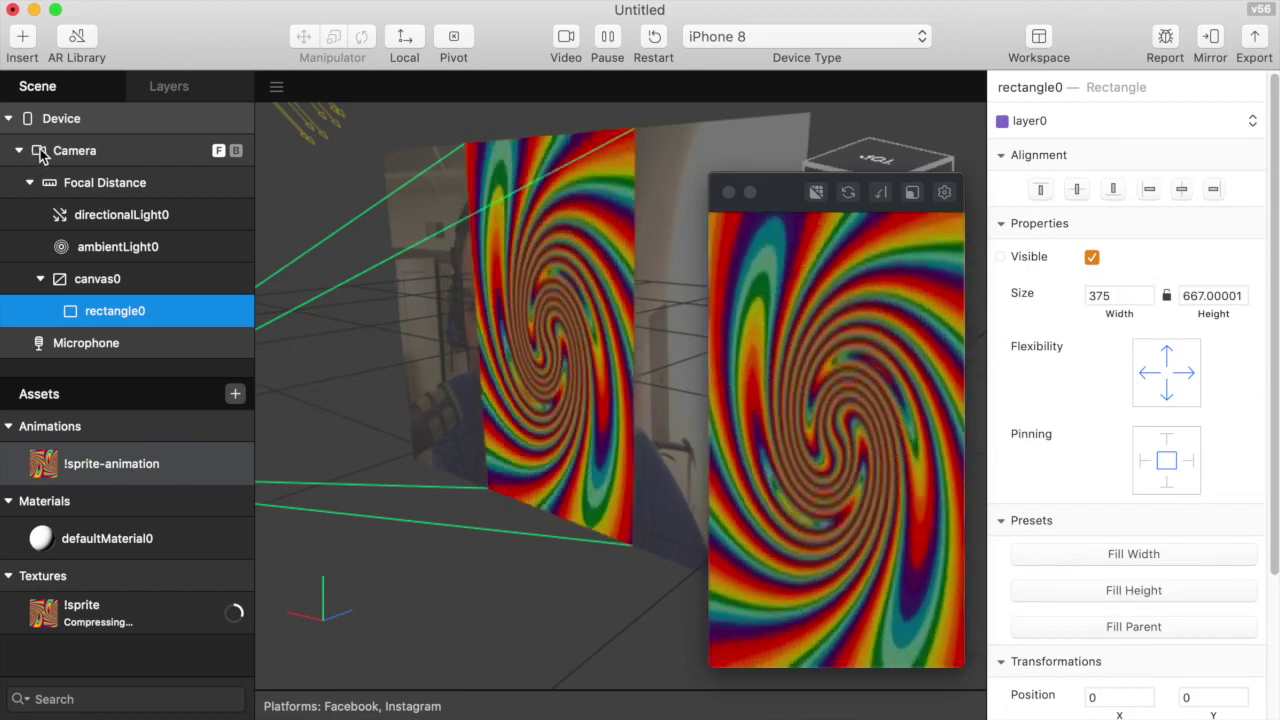
{"action": "left_click", "coordinate": [97, 278]}
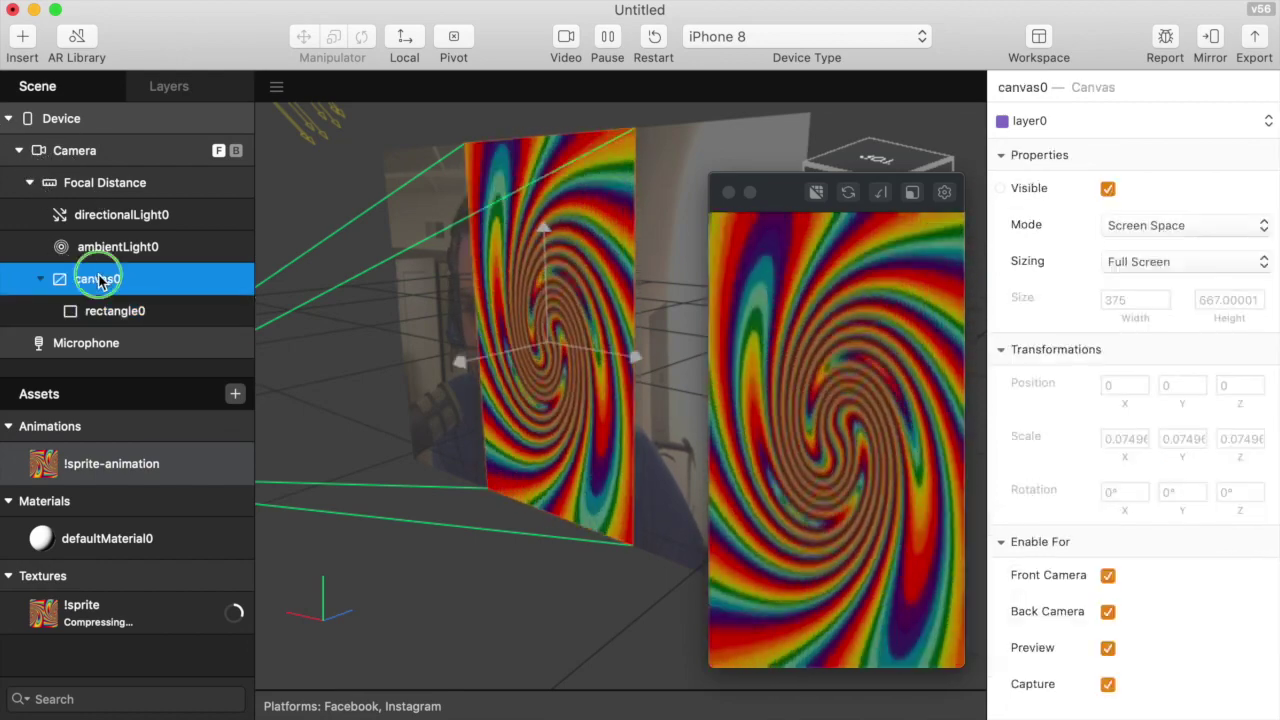
{"action": "right_click", "coordinate": [97, 278]}
{"action": "left_click", "coordinate": [160, 531]}
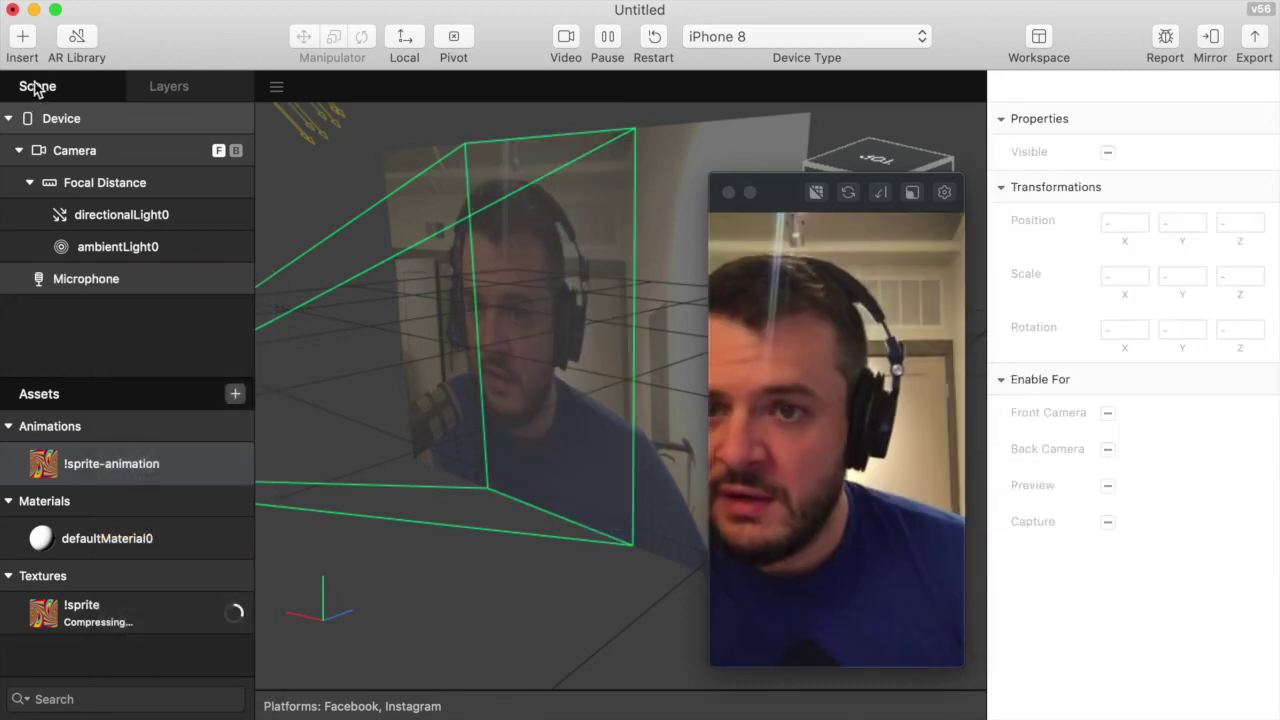
Insert a Face Mesh under Device, creating facetracker0 with facemesh0.
{"action": "left_click", "coordinate": [22, 36]}
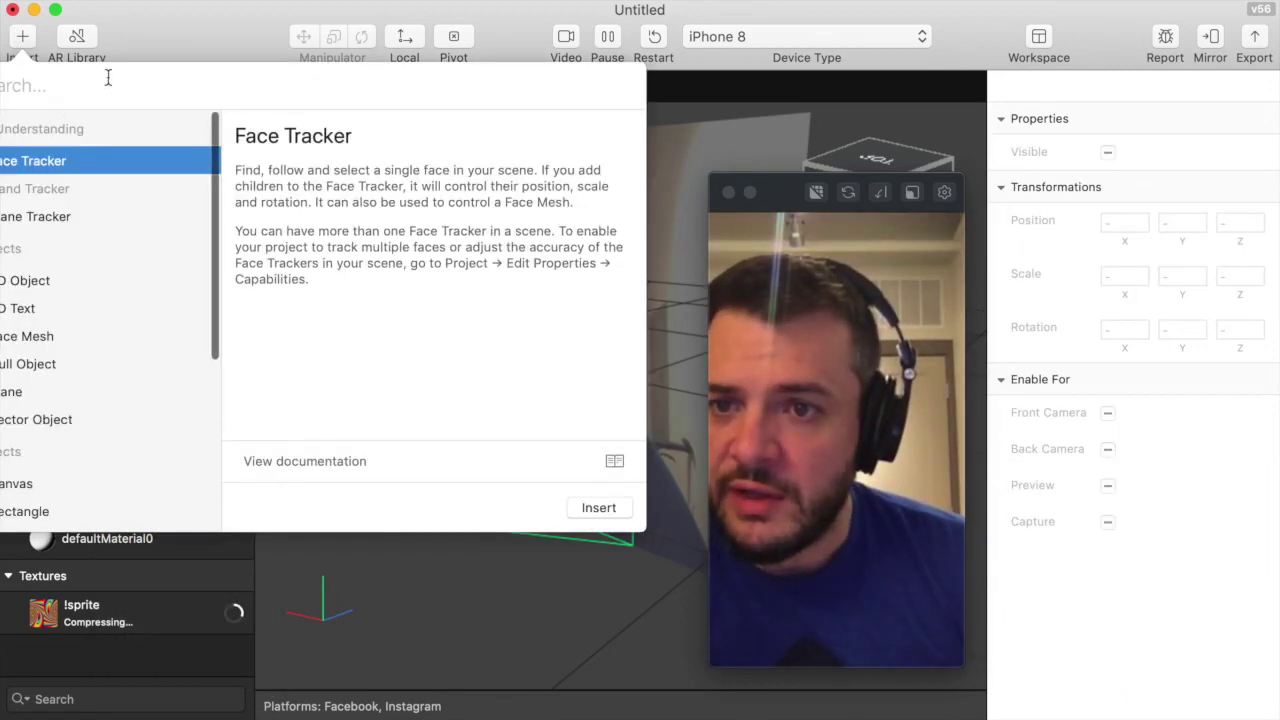
{"action": "key", "text": "Escape"}
{"action": "right_click", "coordinate": [91, 118]}
{"action": "mouse_move", "coordinate": [130, 122]}
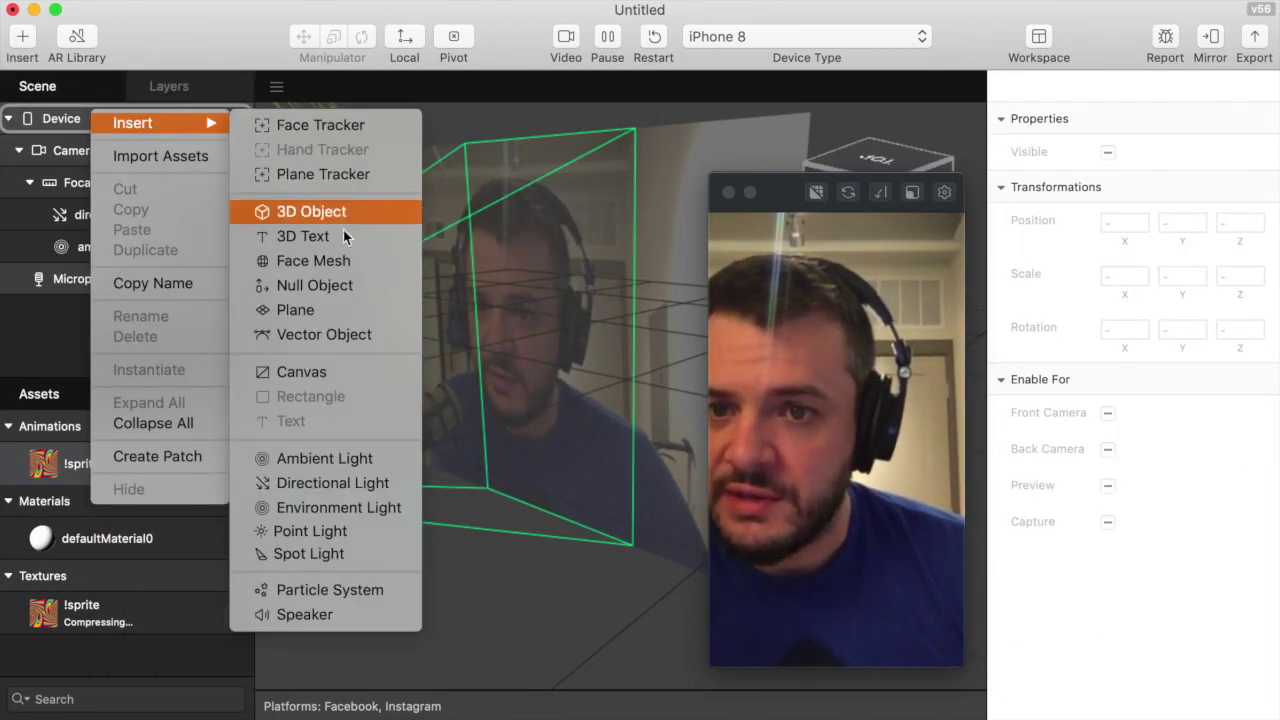
{"action": "left_click", "coordinate": [334, 262]}
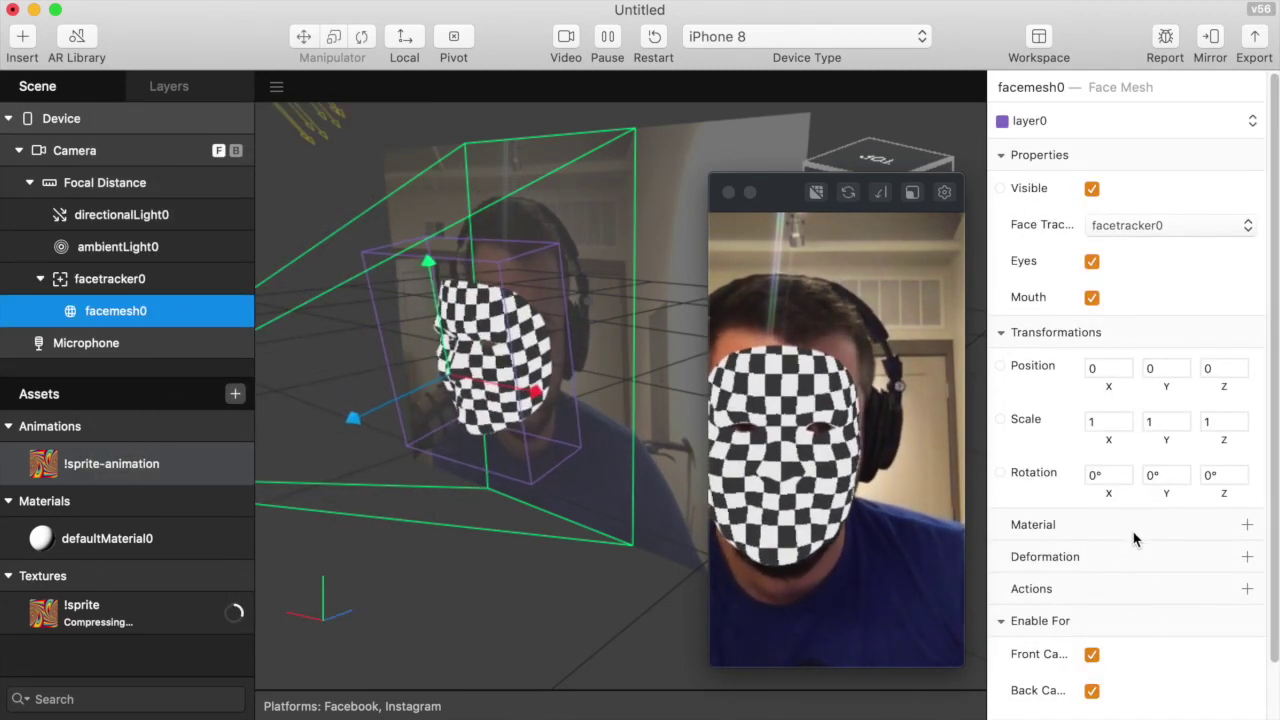
Assign defaultMaterial0 to facemesh0 and select the material to view its settings.
{"action": "left_click", "coordinate": [1247, 524]}
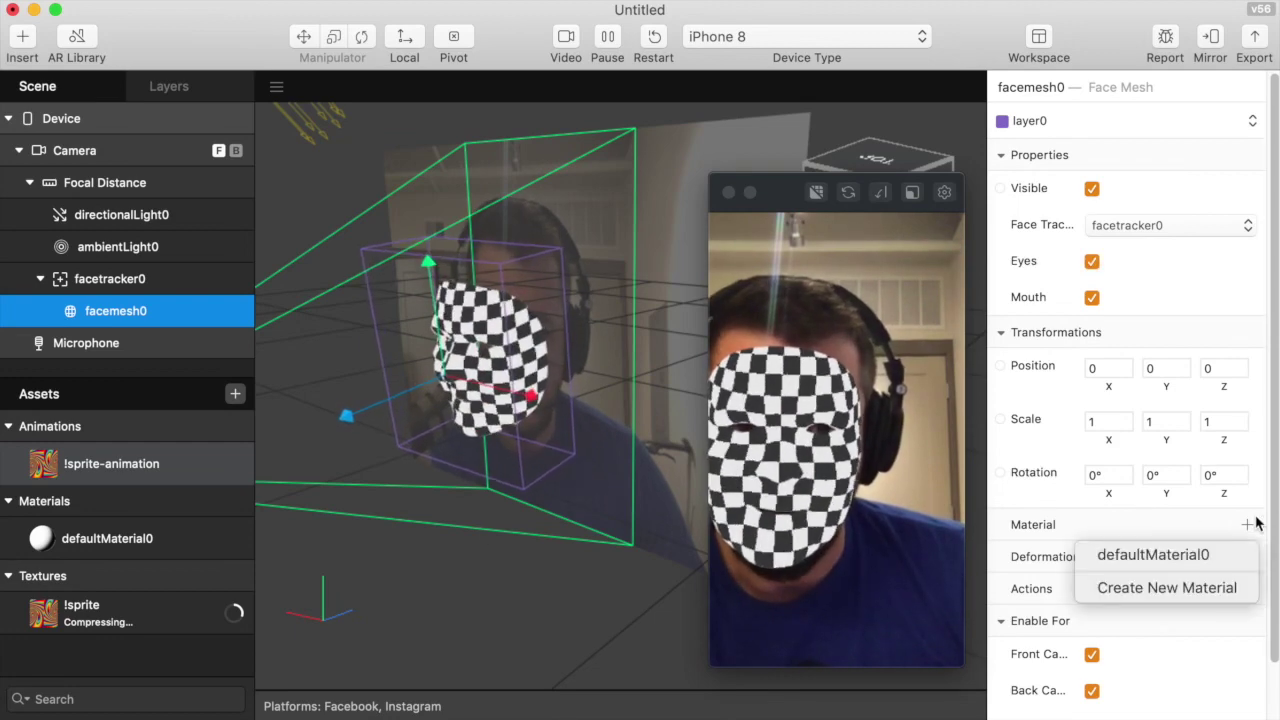
{"action": "left_click", "coordinate": [1210, 555]}
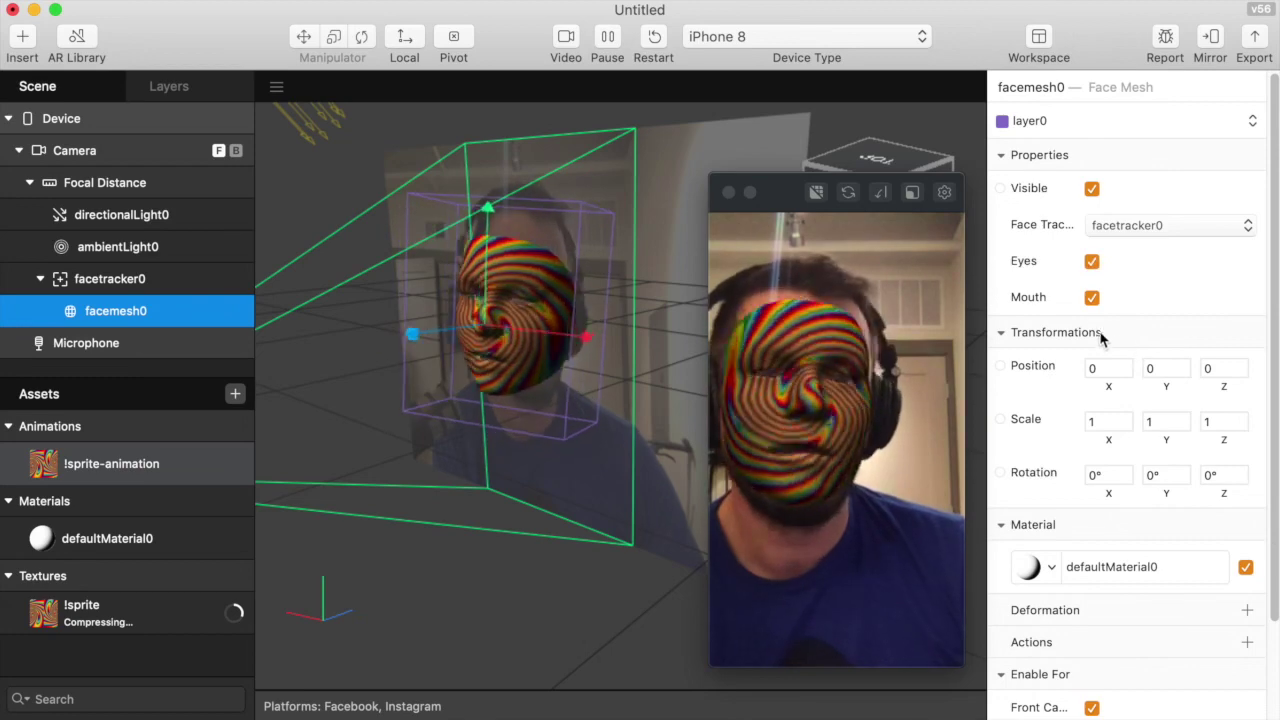
{"action": "left_click", "coordinate": [107, 538]}
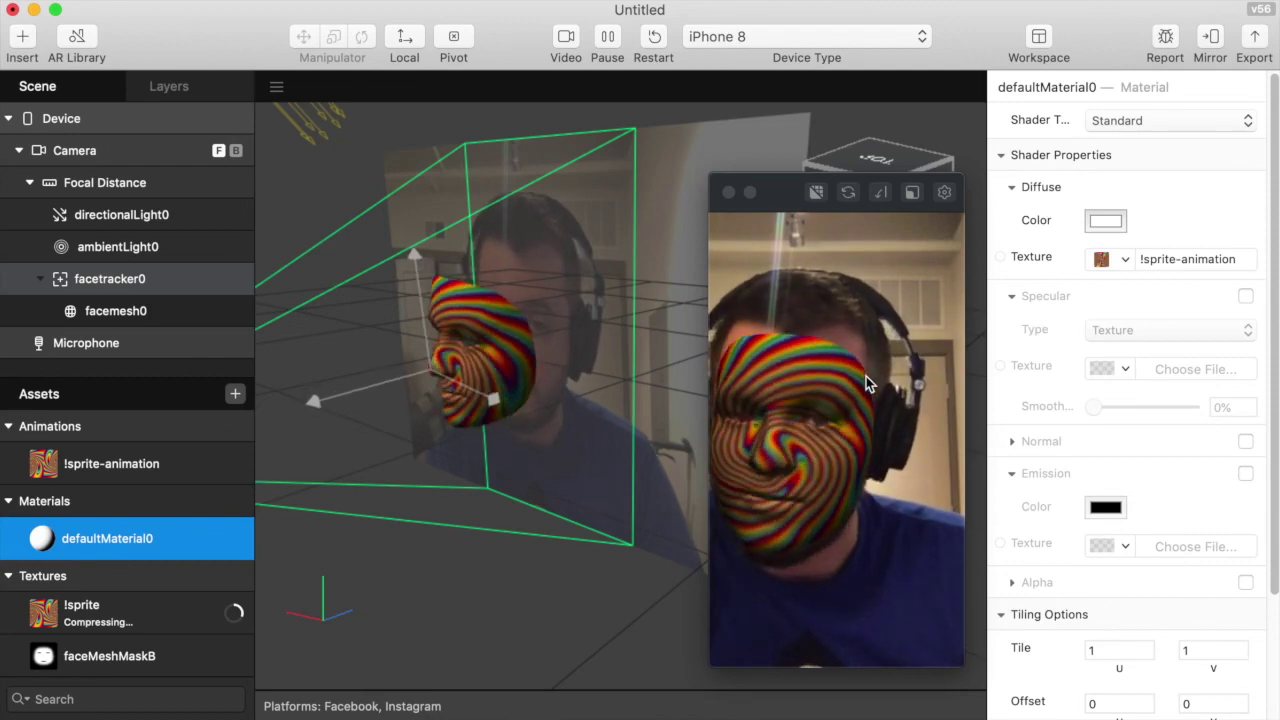
{"action": "left_click", "coordinate": [40, 278]}
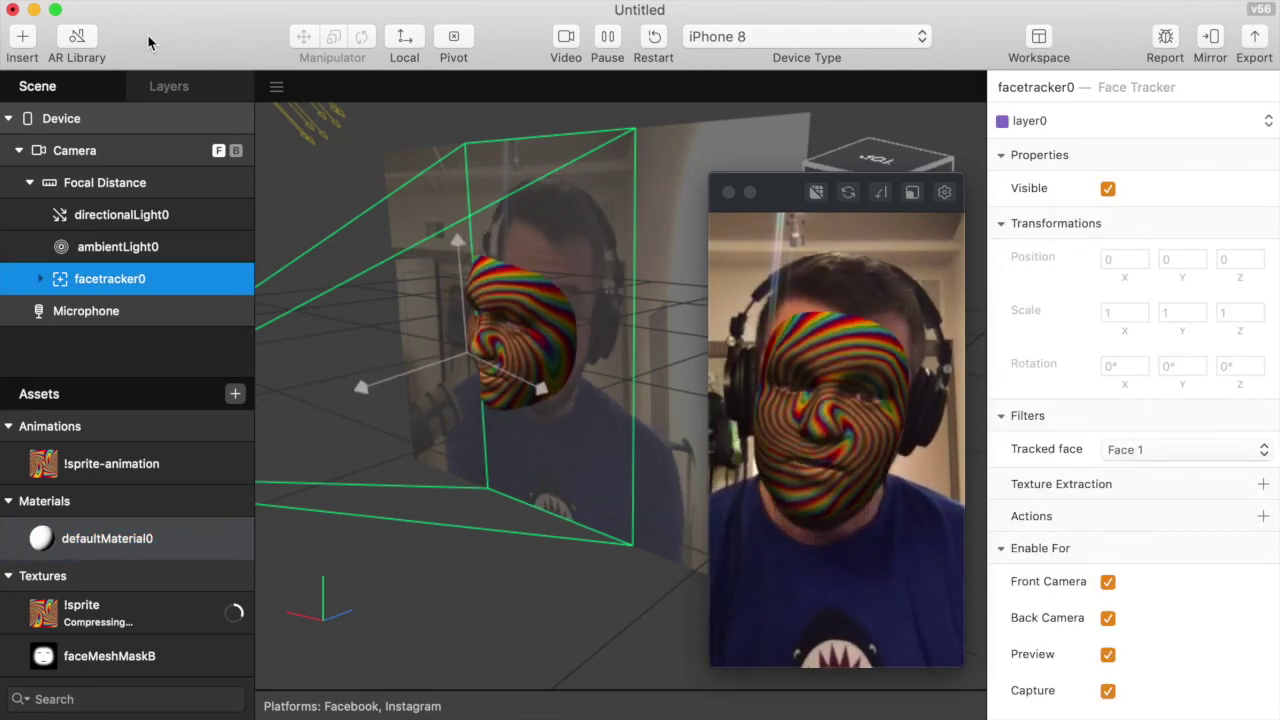